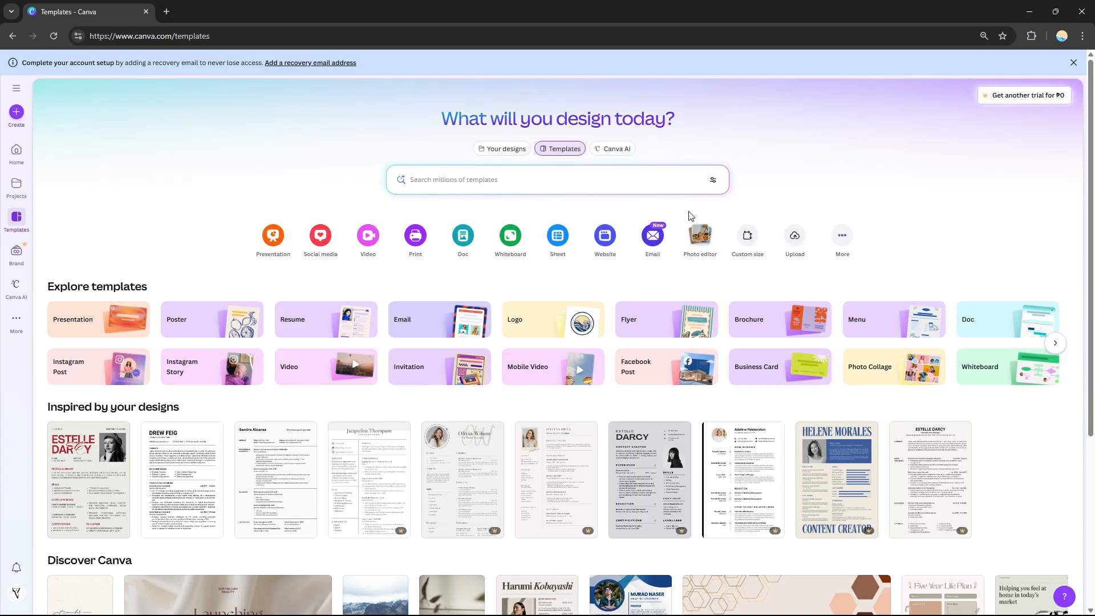
- Create a new blank design with a custom size of 4500 × 5400 px
{"action": "left_click", "coordinate": [504, 148]}
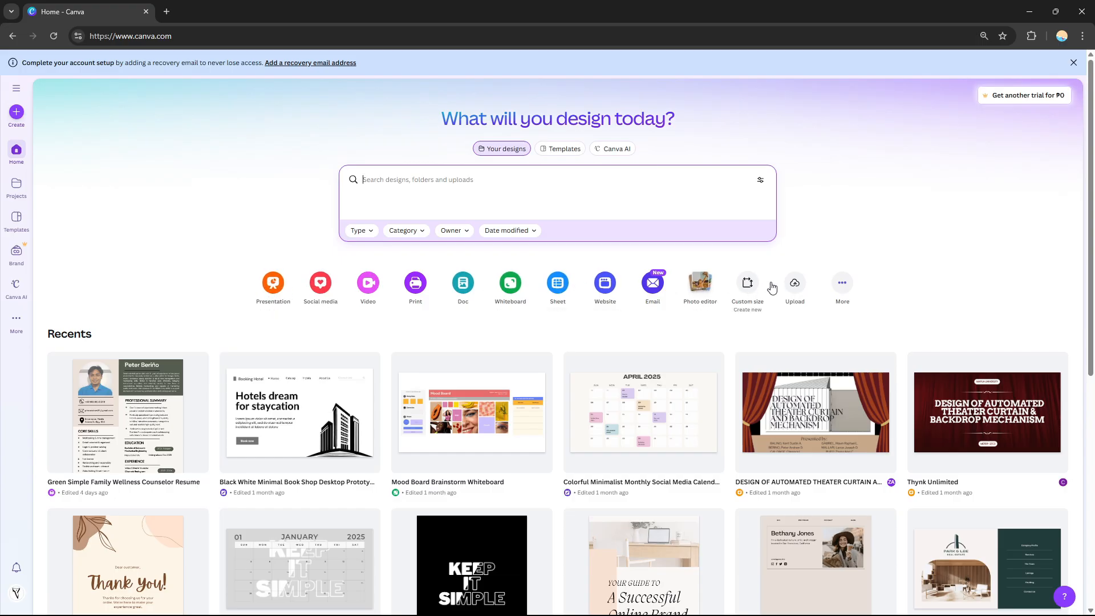
{"action": "left_click", "coordinate": [750, 288]}
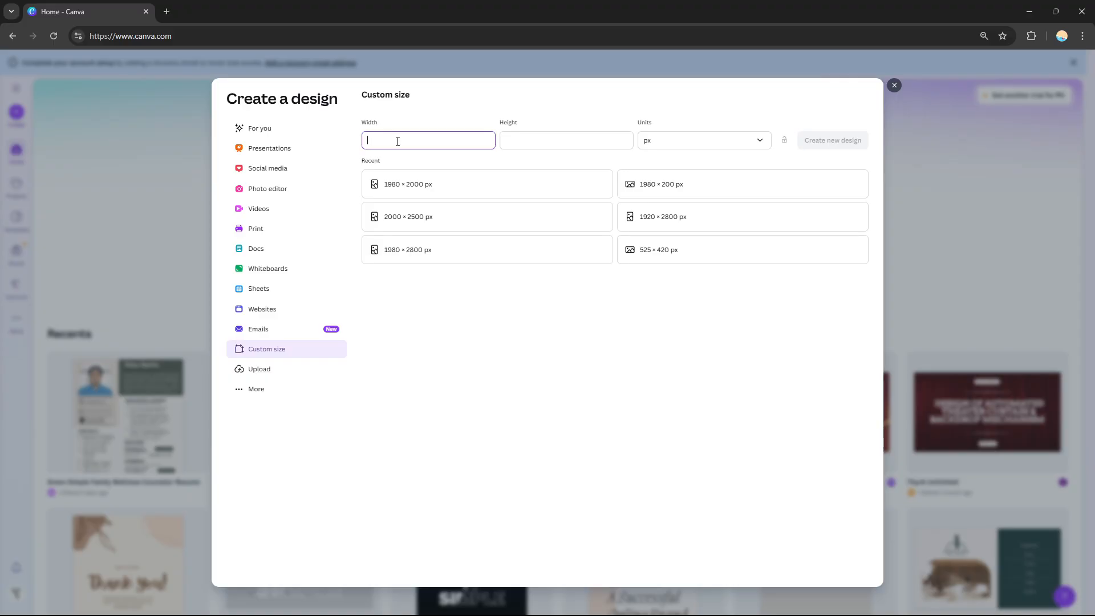
{"action": "type", "text": "4500"}
{"action": "left_click", "coordinate": [567, 139]}
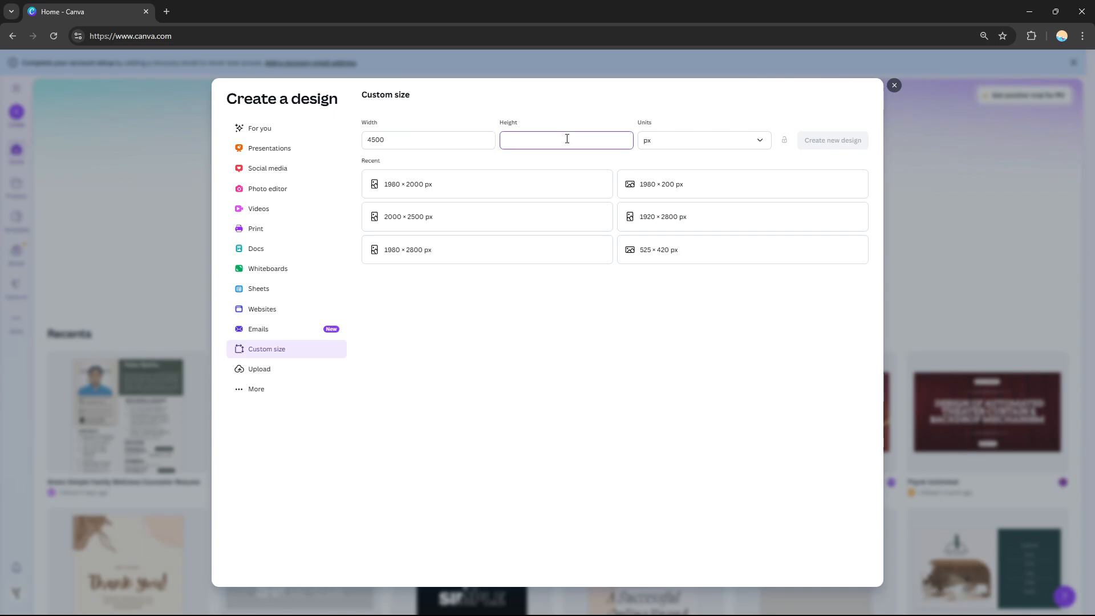
{"action": "type", "text": "54000"}
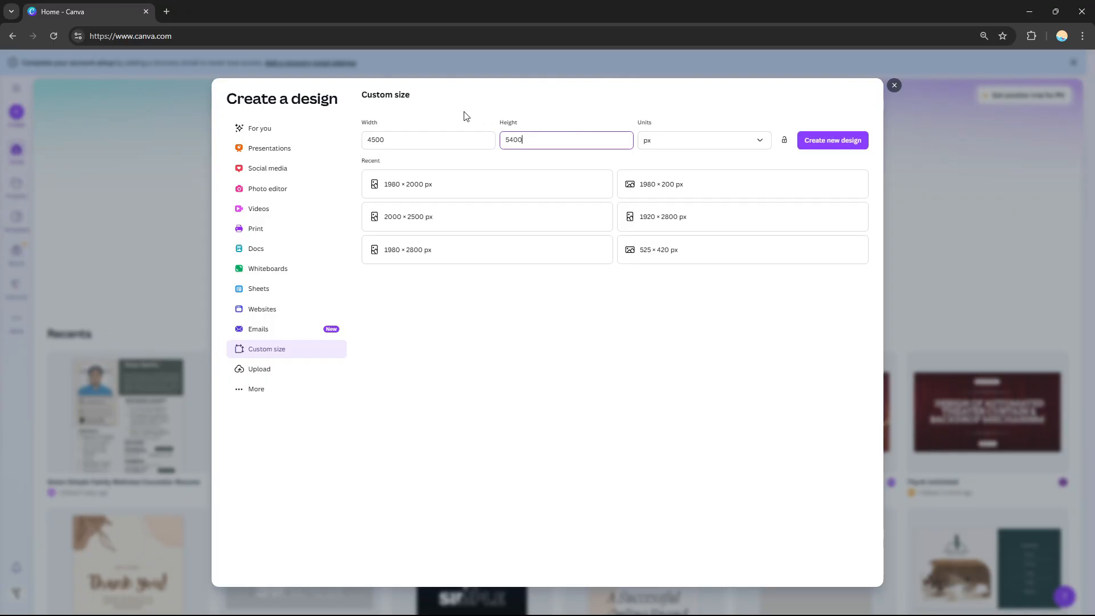
{"action": "left_click", "coordinate": [412, 110]}
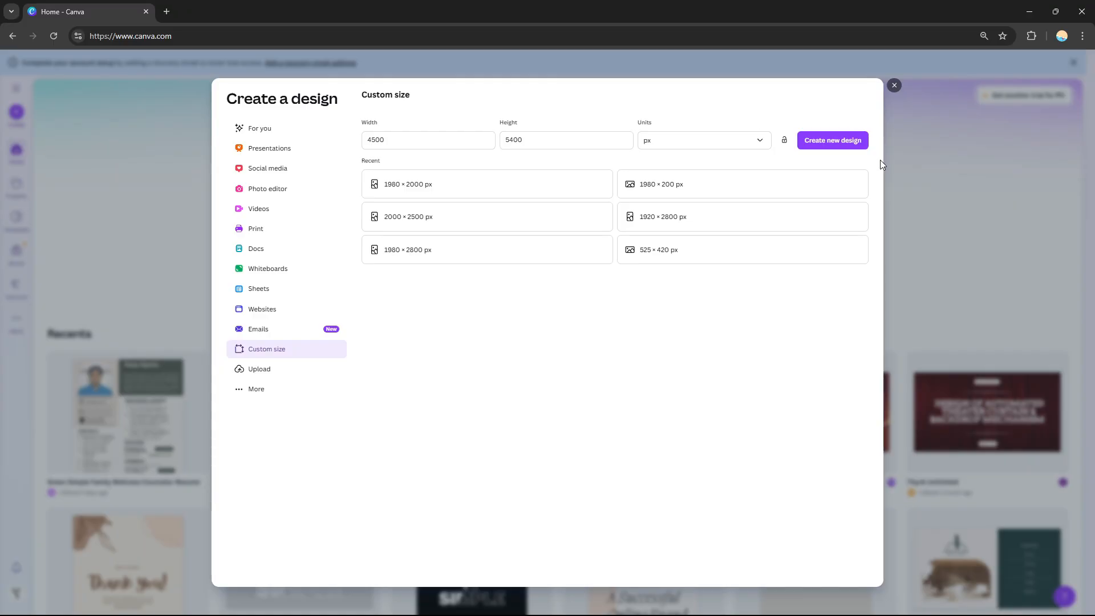
{"action": "left_click", "coordinate": [823, 144]}
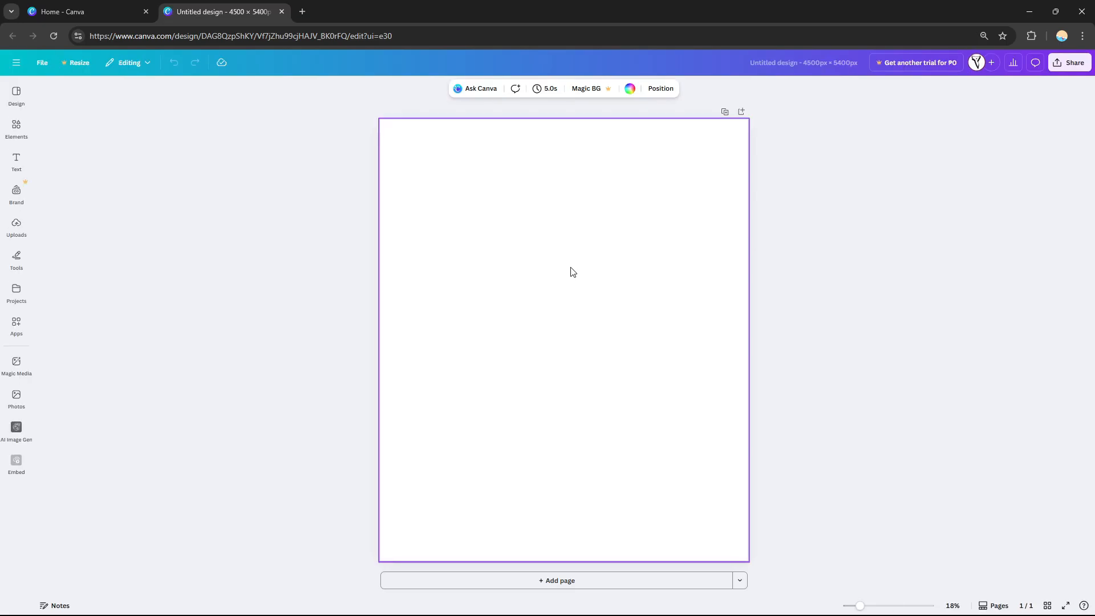
- Review the page background colour choices and the PNG download options, including the transparent background setting
{"action": "left_click", "coordinate": [630, 90]}
{"action": "left_click", "coordinate": [186, 93]}
{"action": "left_click", "coordinate": [1070, 63]}
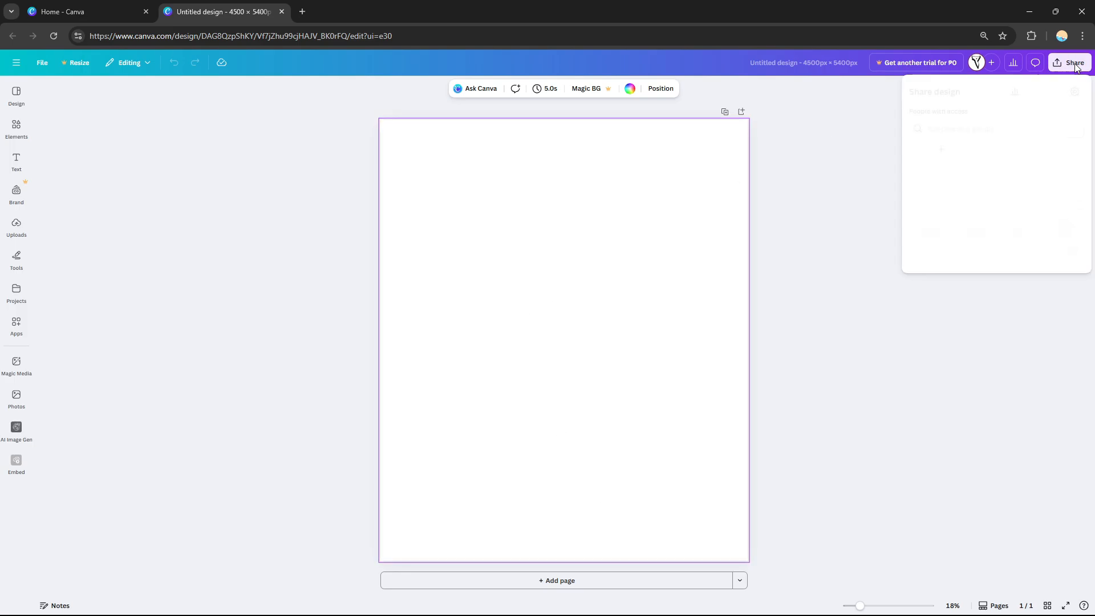
{"action": "left_click", "coordinate": [929, 250]}
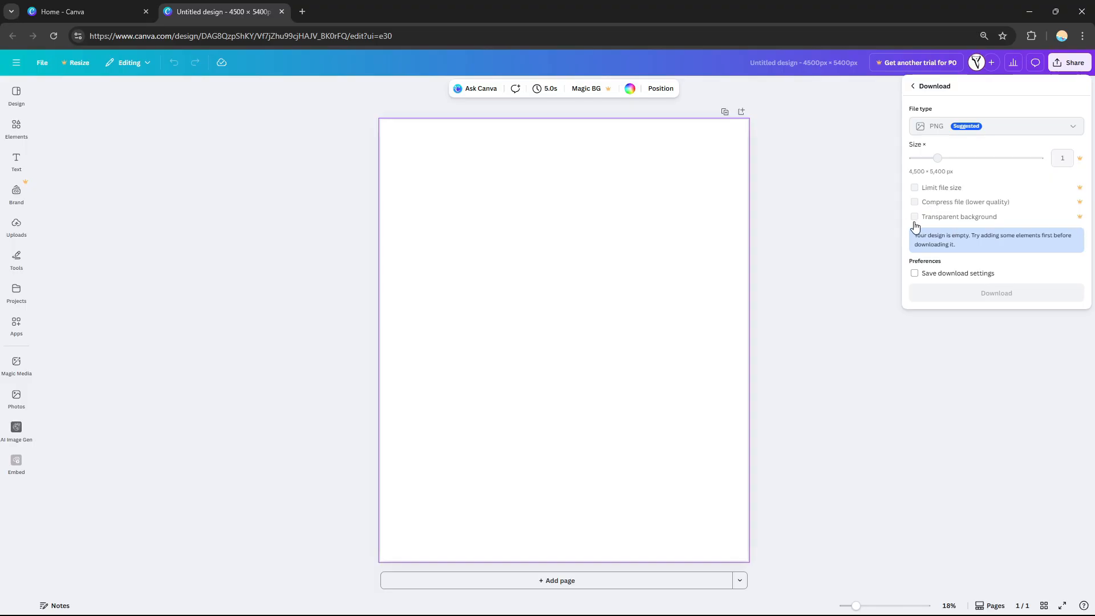
{"action": "left_click", "coordinate": [650, 182]}
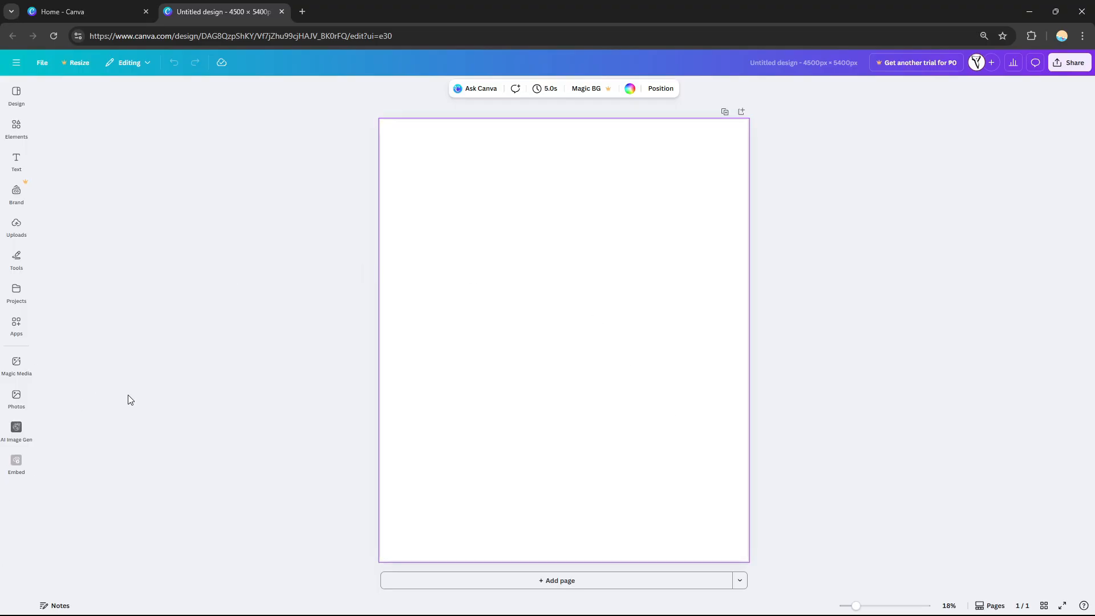
- Add a large rectangle to the blank page, leaving a margin on all sides, and centre it on the page
{"action": "left_click", "coordinate": [16, 95]}
{"action": "left_click", "coordinate": [16, 128]}
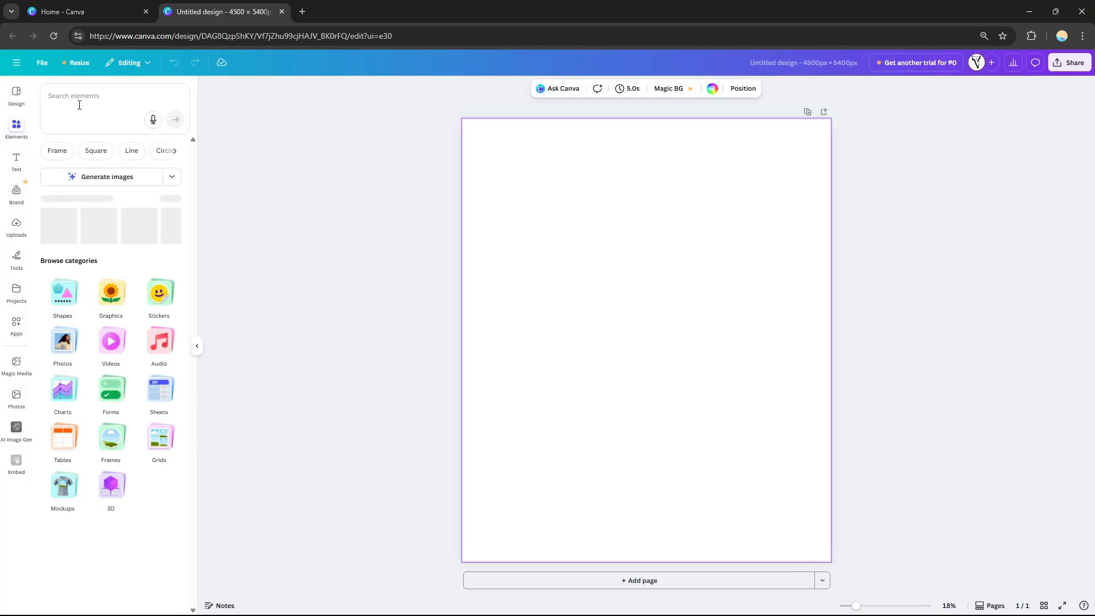
{"action": "type", "text": "rec"}
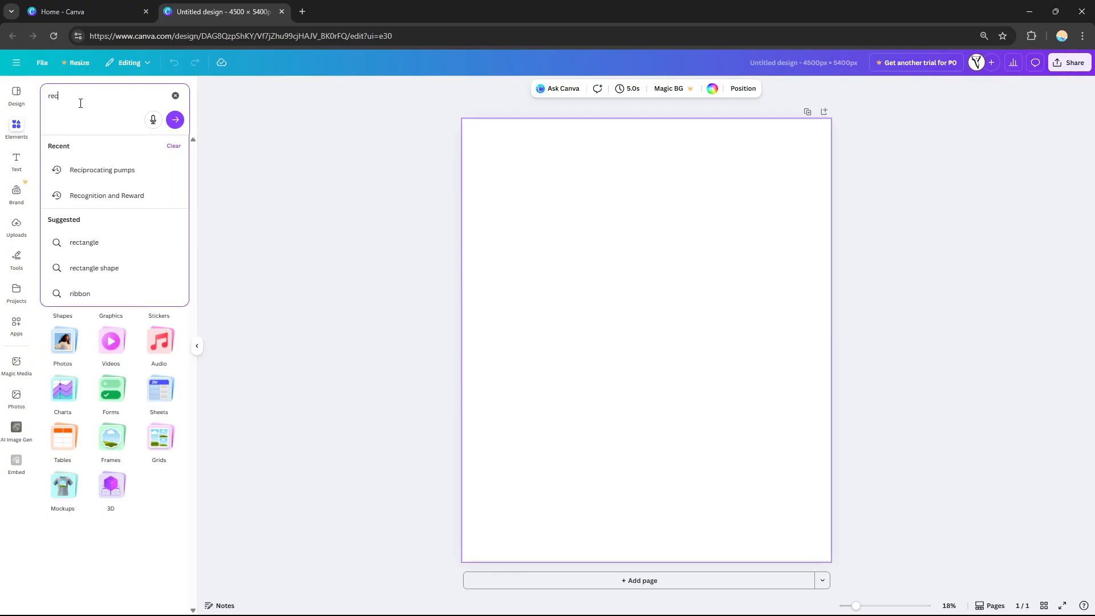
{"action": "left_click", "coordinate": [112, 244]}
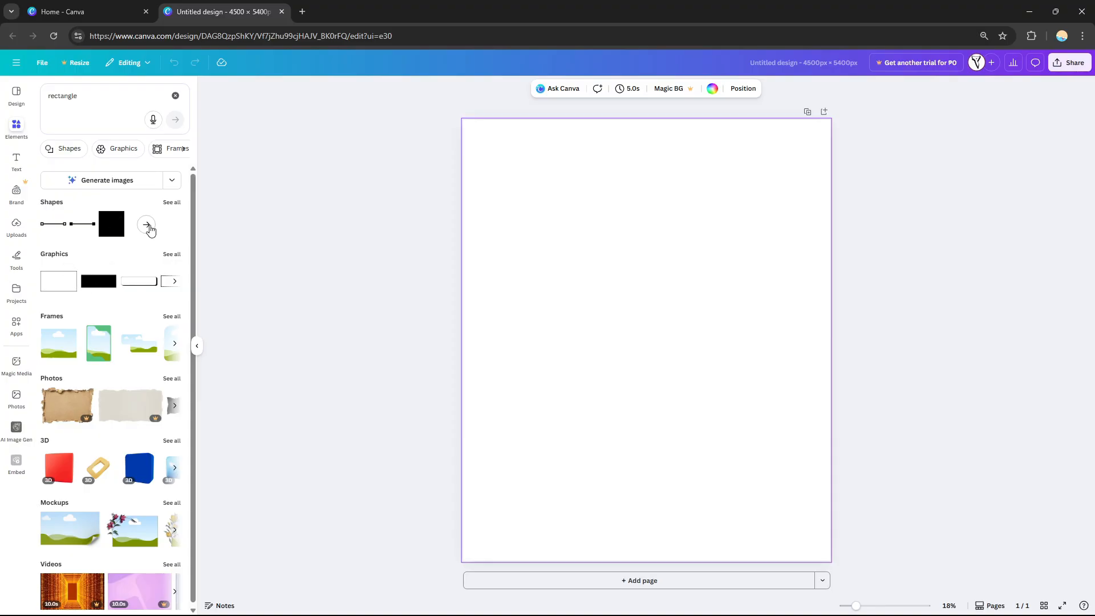
{"action": "key", "text": "r"}
{"action": "left_click_drag", "start_coordinate": [697, 336], "coordinate": [770, 525]}
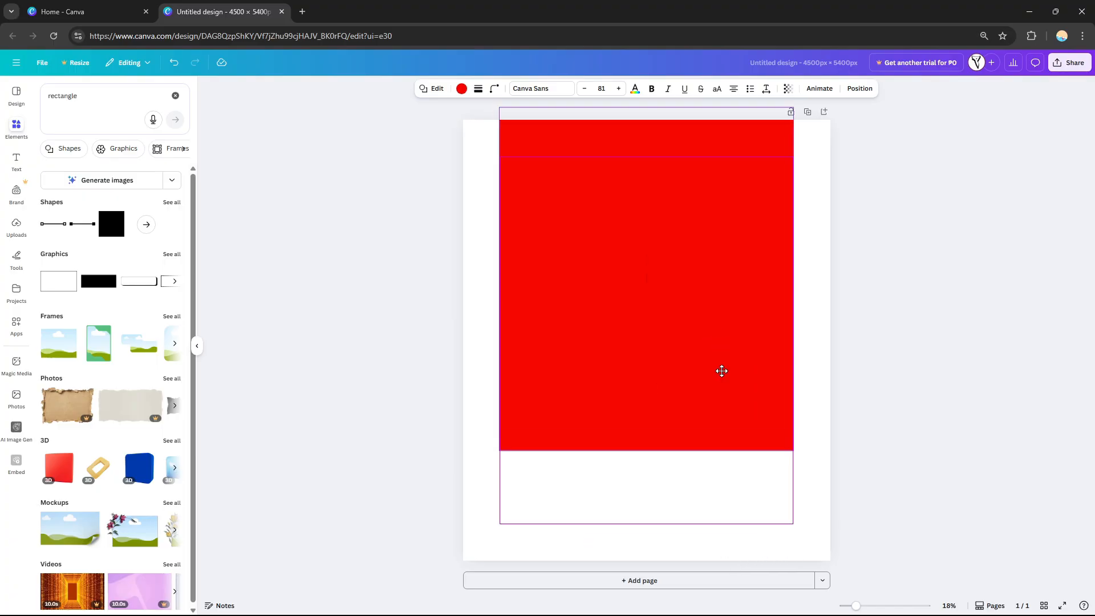
{"action": "left_click_drag", "start_coordinate": [722, 372], "coordinate": [725, 403]}
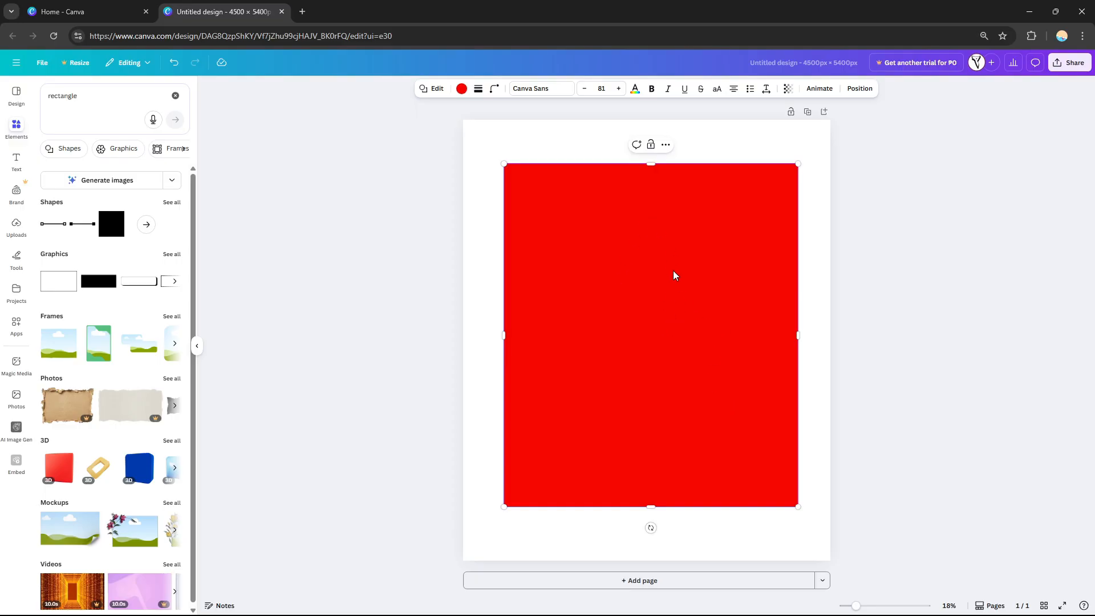
{"action": "left_click_drag", "start_coordinate": [672, 286], "coordinate": [629, 277]}
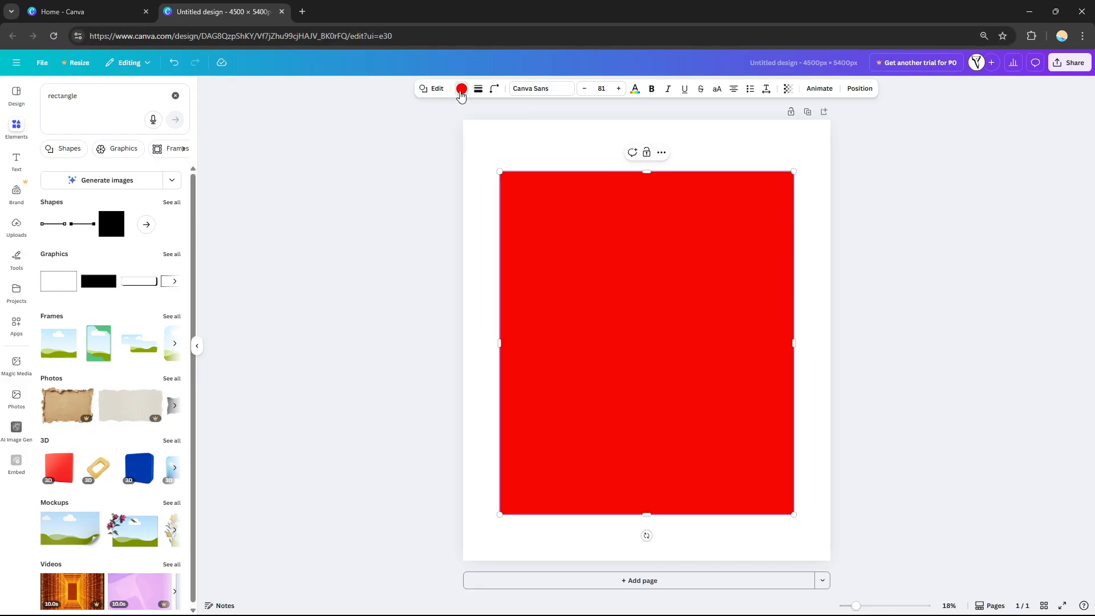
- Recolour the rectangle to medium gray and lower its transparency value to about 8 for a faint tint
{"action": "left_click", "coordinate": [461, 89]}
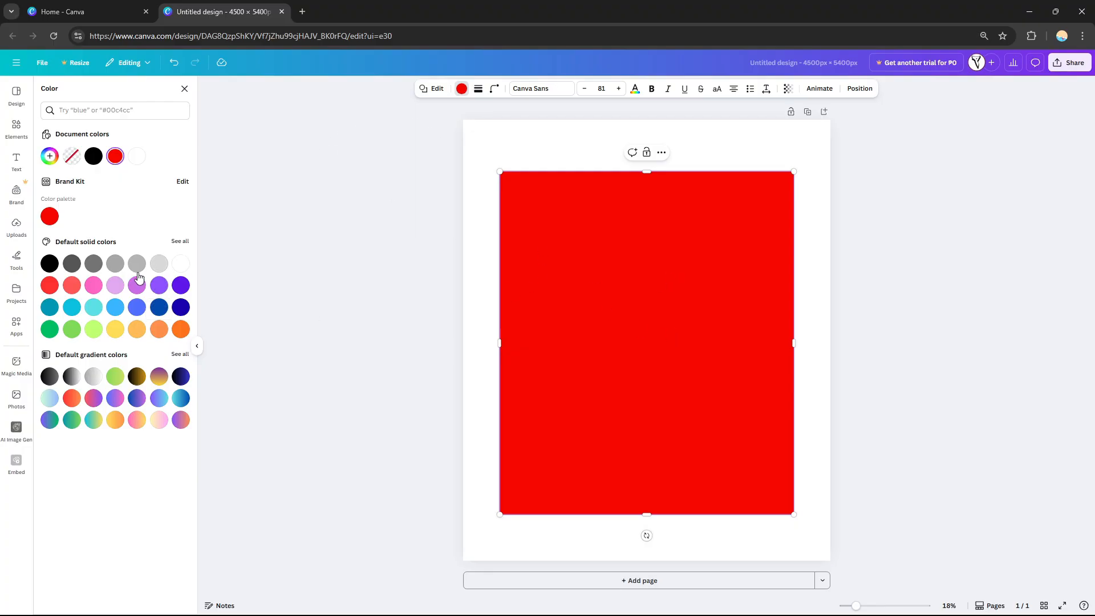
{"action": "left_click", "coordinate": [115, 263]}
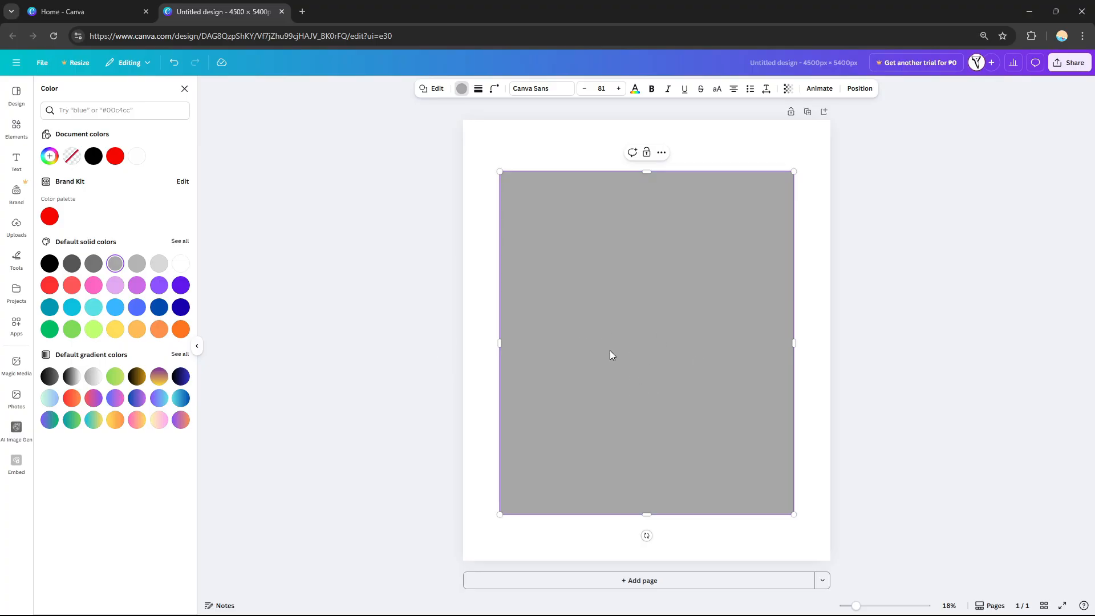
{"action": "left_click", "coordinate": [788, 89]}
{"action": "left_click_drag", "start_coordinate": [773, 131], "coordinate": [745, 139]}
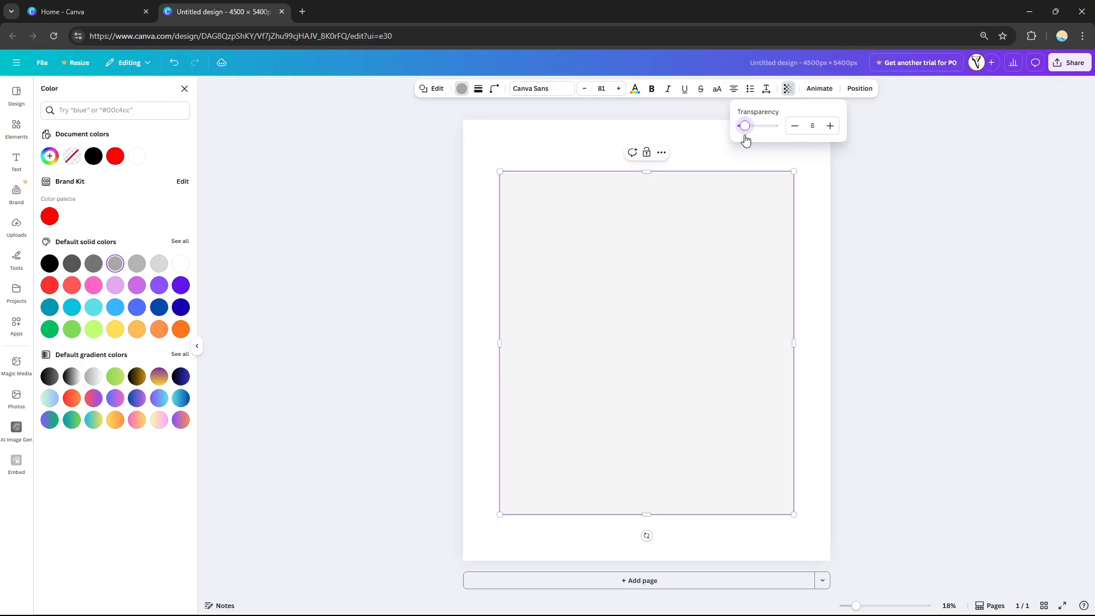
{"action": "left_click", "coordinate": [1014, 289]}
{"action": "left_click", "coordinate": [752, 162]}
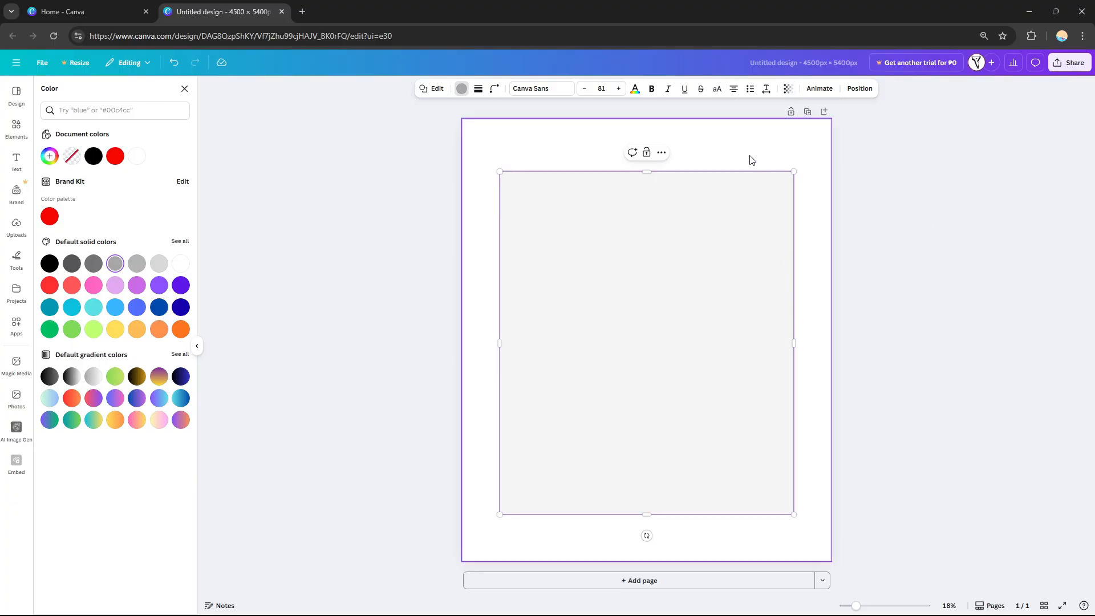
{"action": "left_click", "coordinate": [632, 308]}
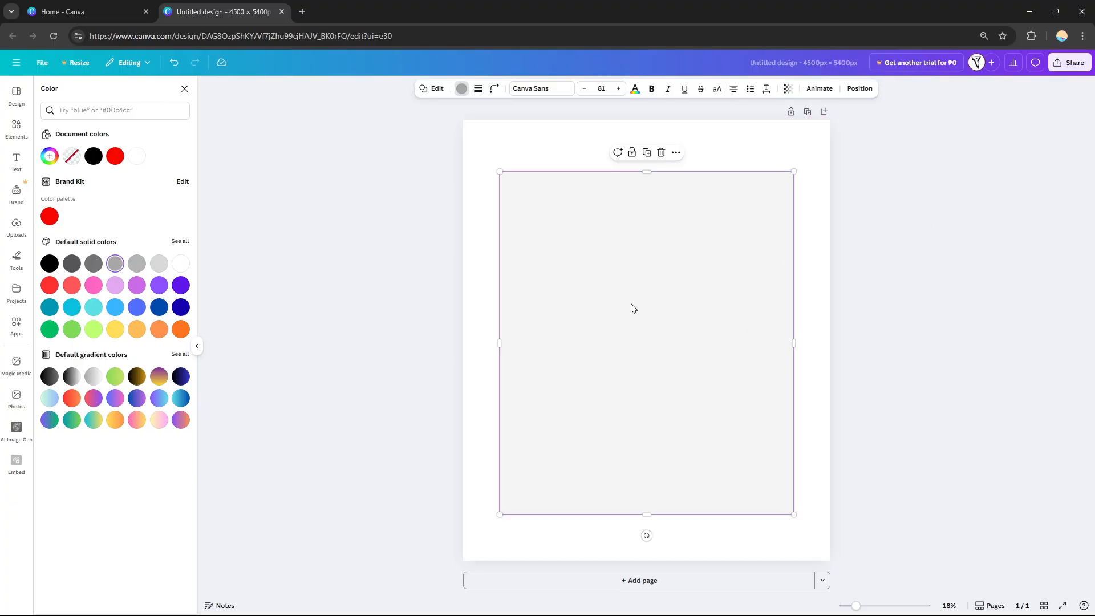
{"action": "left_click", "coordinate": [829, 229]}
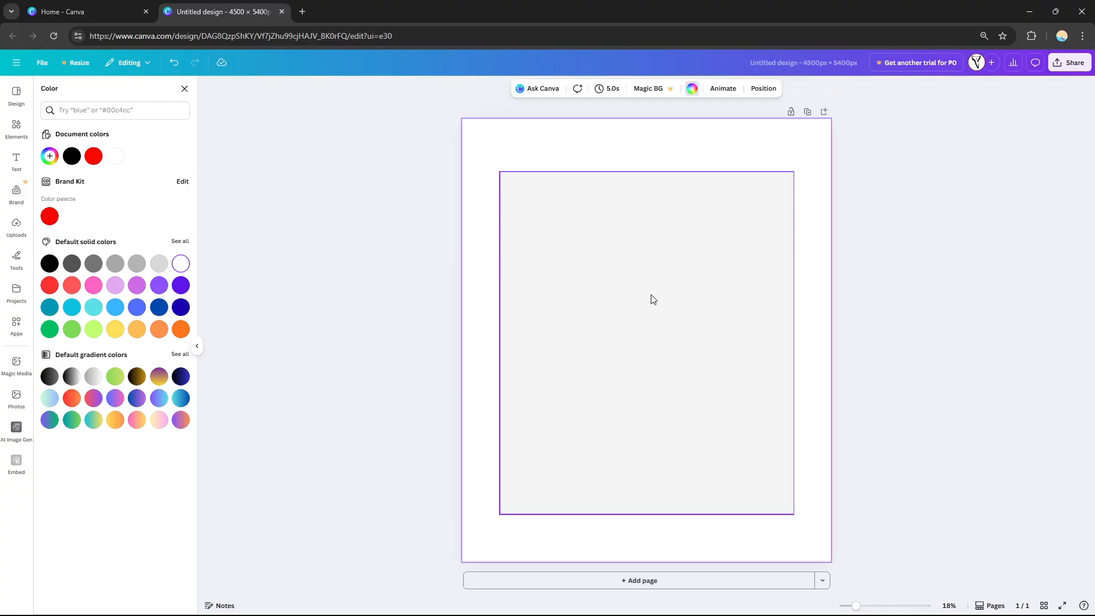
{"action": "left_click", "coordinate": [646, 271]}
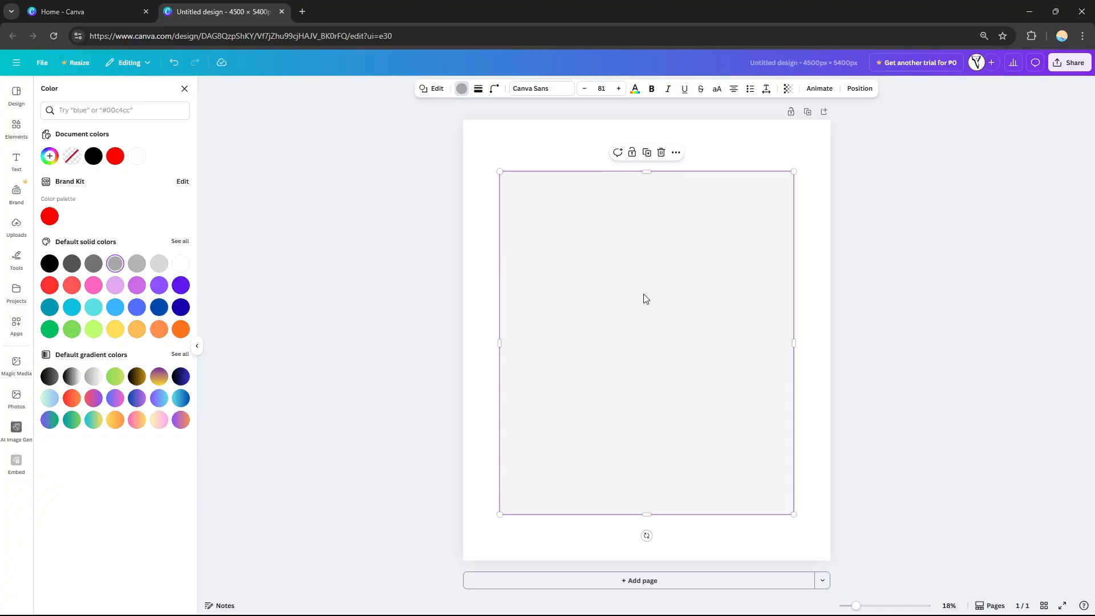
- Add a default heading text box and place it near the upper edge of the gray rectangle
{"action": "left_click", "coordinate": [16, 161]}
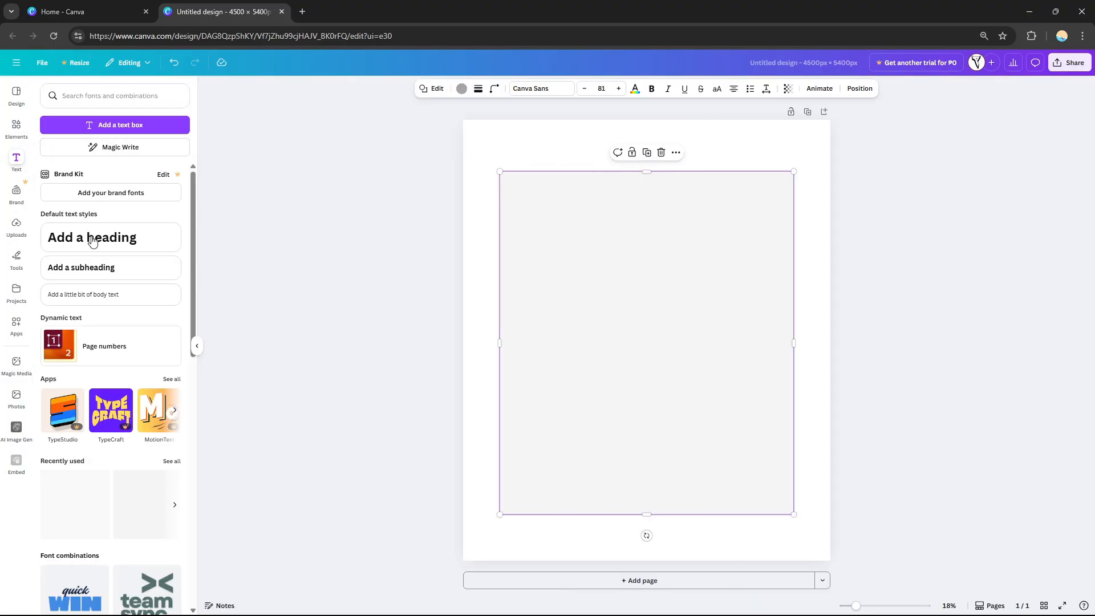
{"action": "left_click", "coordinate": [94, 238]}
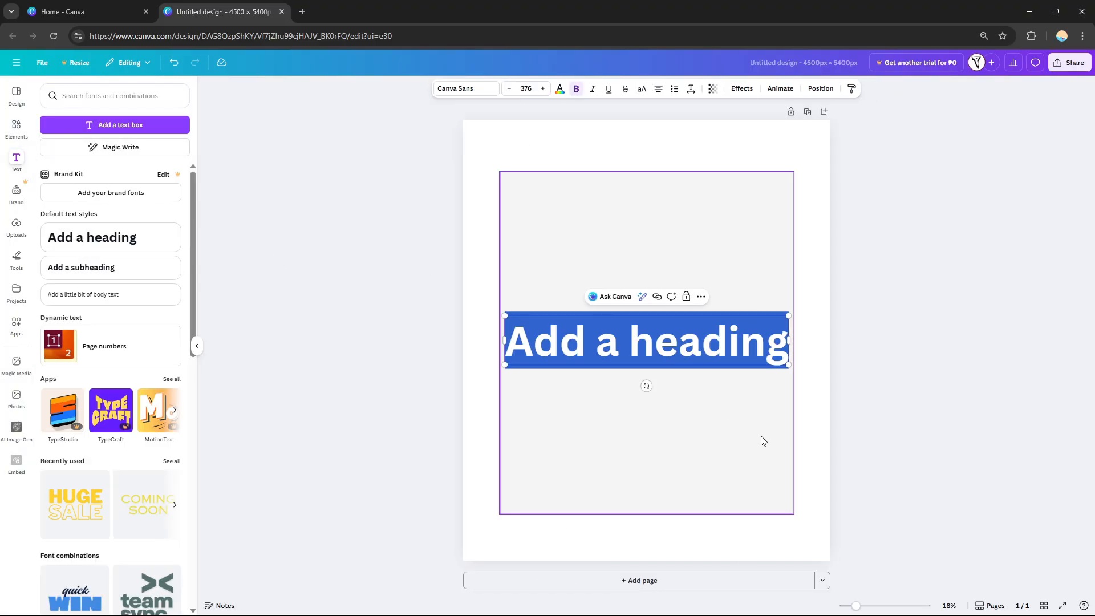
{"action": "left_click_drag", "start_coordinate": [702, 358], "coordinate": [703, 234]}
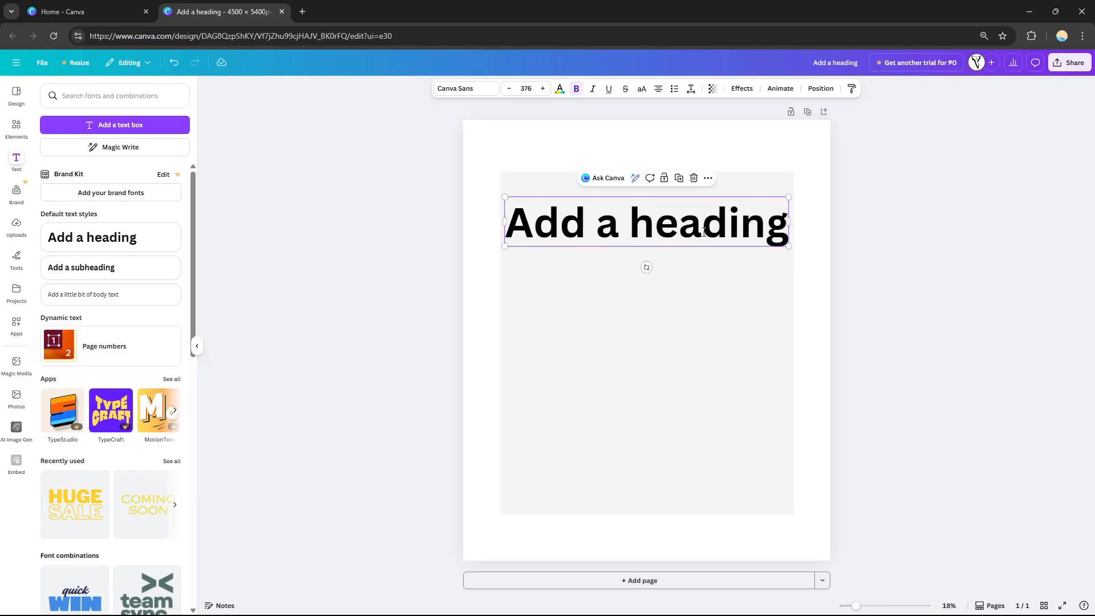
- Search the fonts for "ant" and change the heading's font to Anton
{"action": "double_click", "coordinate": [704, 232]}
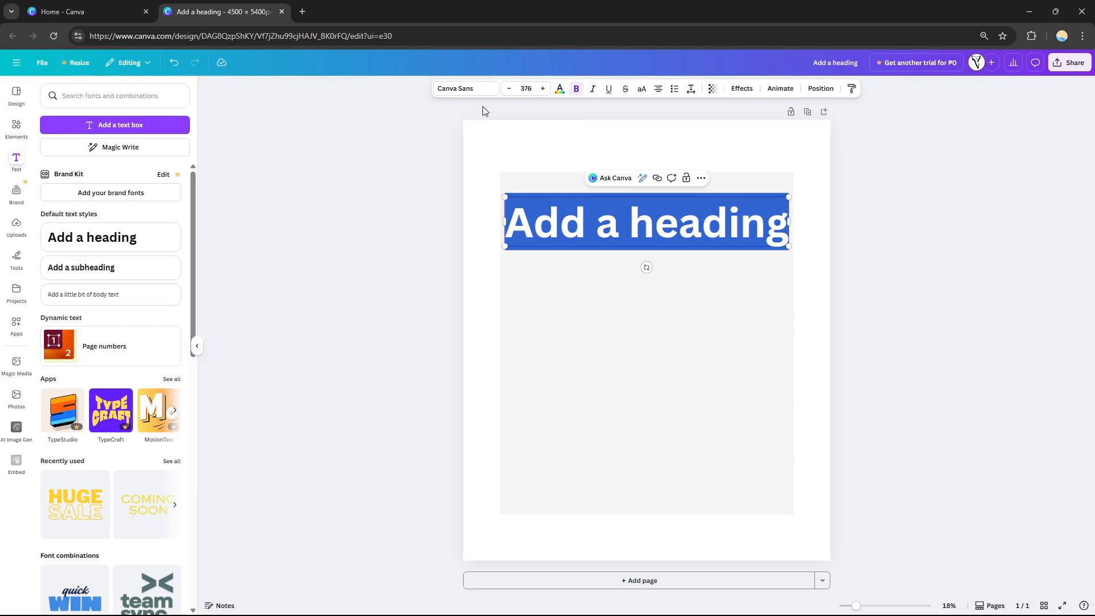
{"action": "left_click", "coordinate": [483, 89]}
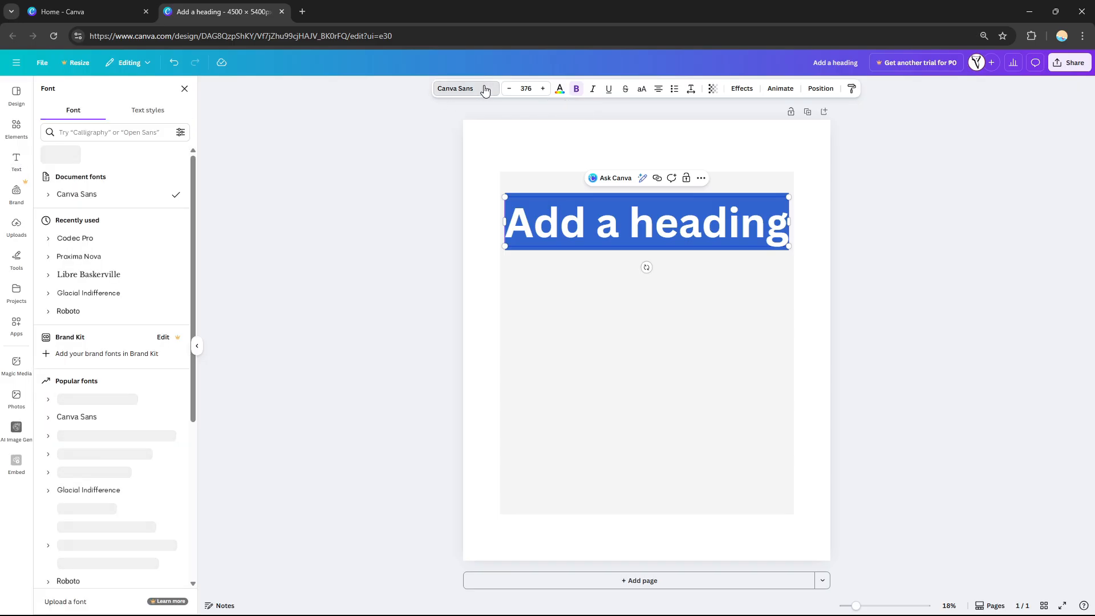
{"action": "left_click", "coordinate": [104, 133]}
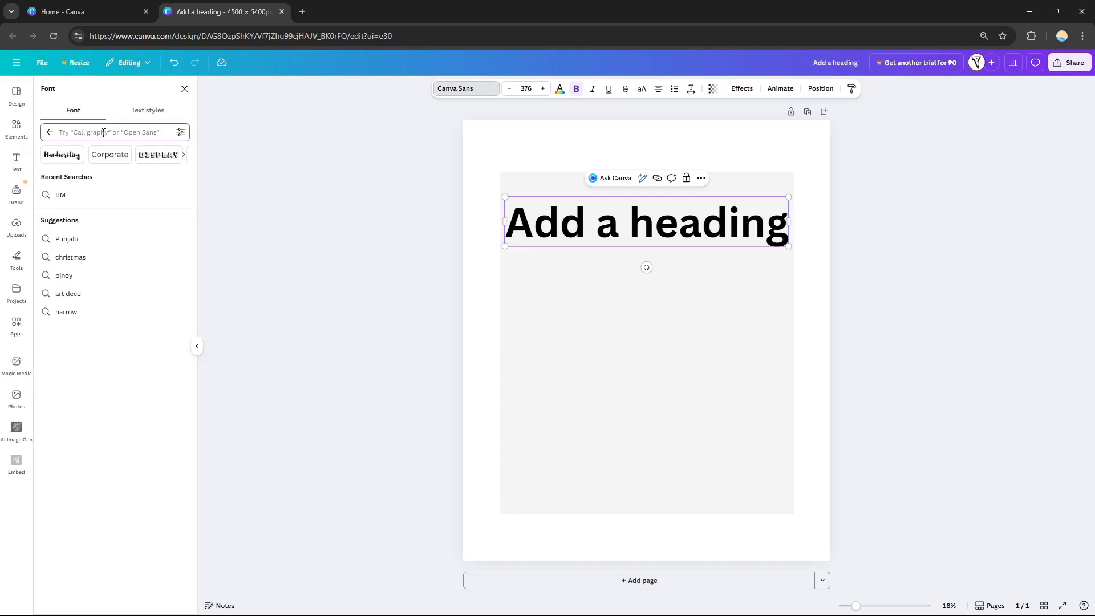
{"action": "type", "text": "ant"}
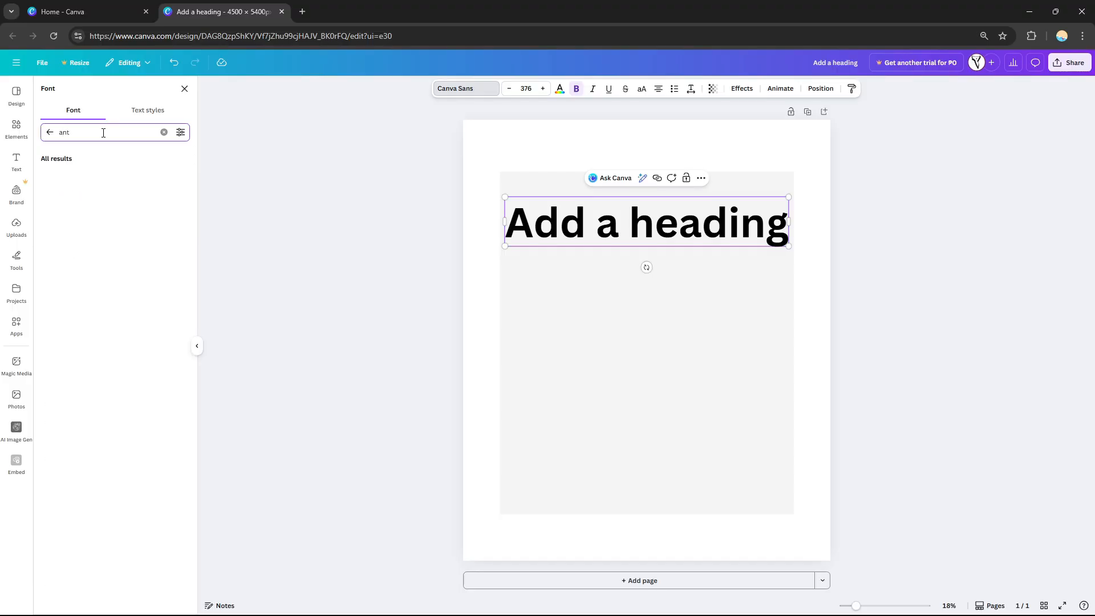
{"action": "left_click", "coordinate": [91, 212]}
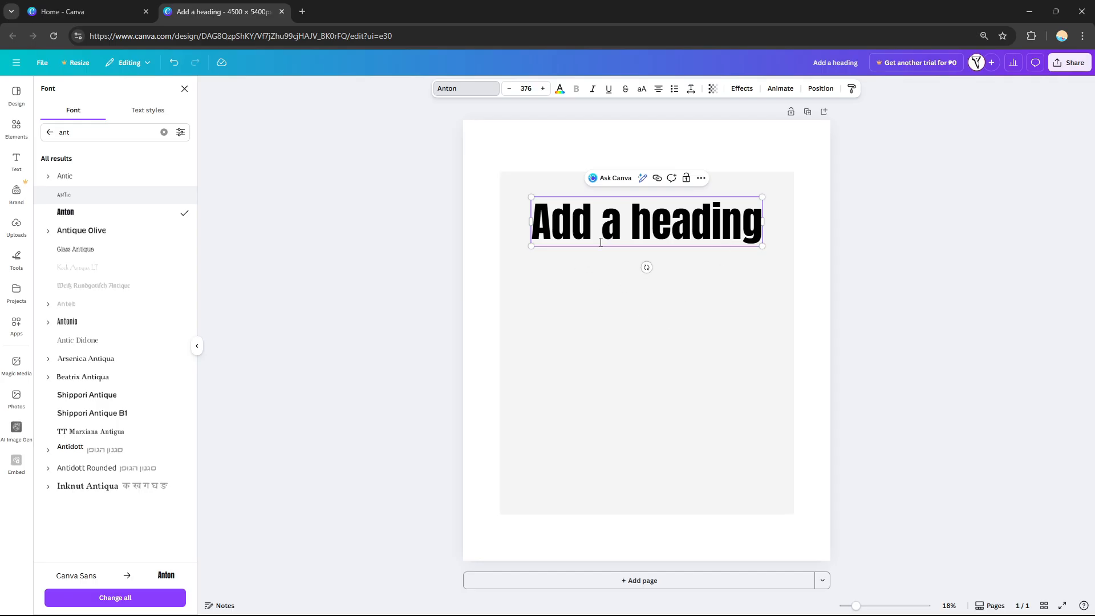
- Move the heading down to the centre of the gray rectangle
{"action": "left_click_drag", "start_coordinate": [641, 232], "coordinate": [726, 305]}
{"action": "left_click", "coordinate": [726, 305]}
{"action": "left_click_drag", "start_coordinate": [677, 225], "coordinate": [682, 339]}
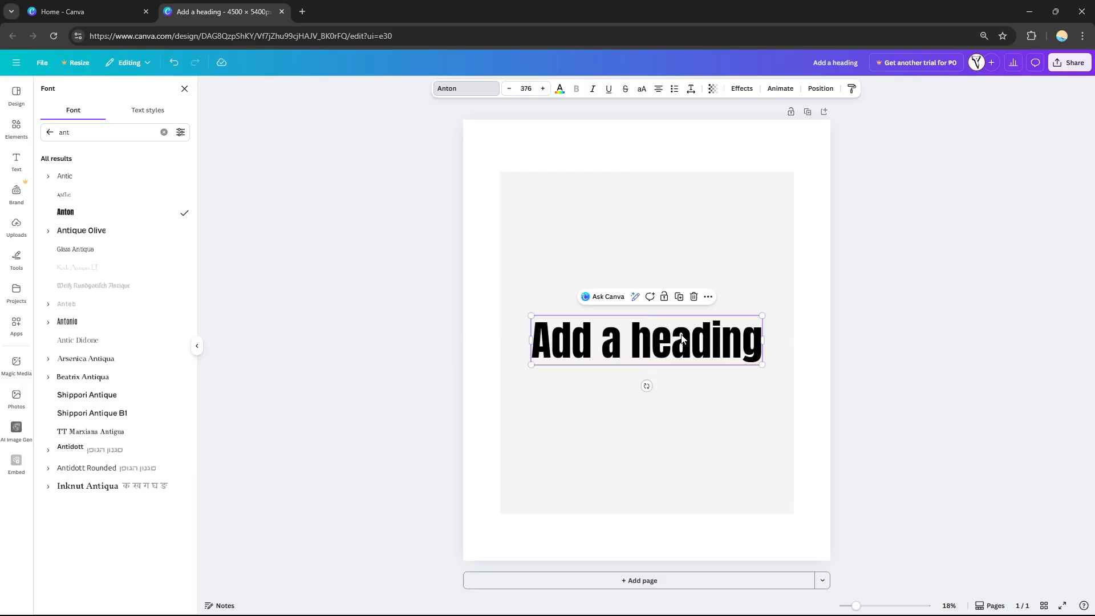
- Set the heading's font size to 300
{"action": "double_click", "coordinate": [671, 346]}
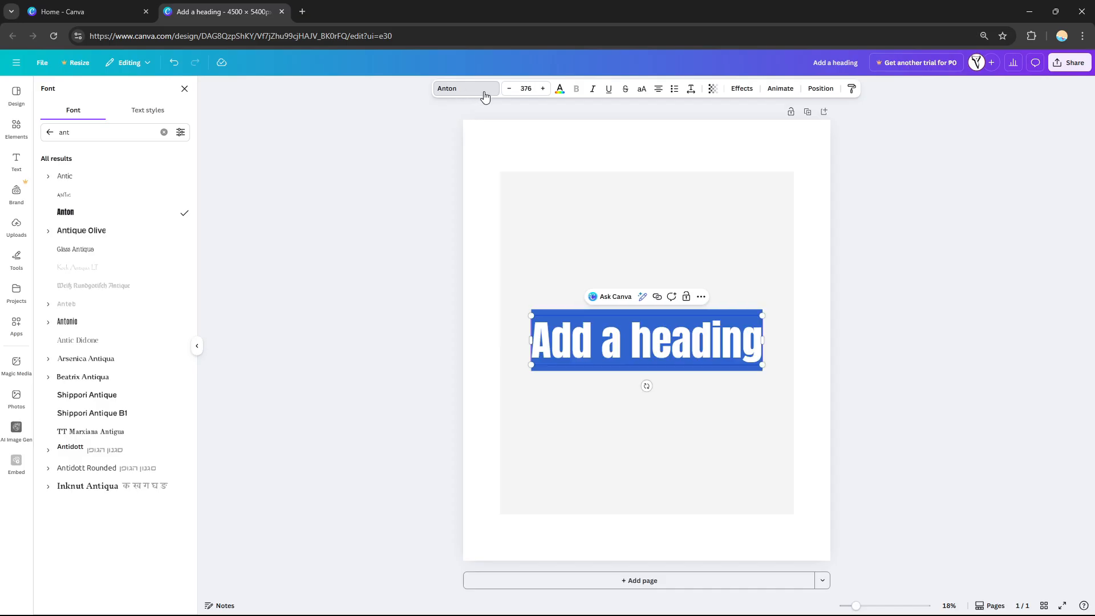
{"action": "left_click", "coordinate": [532, 89]}
{"action": "type", "text": "3"}
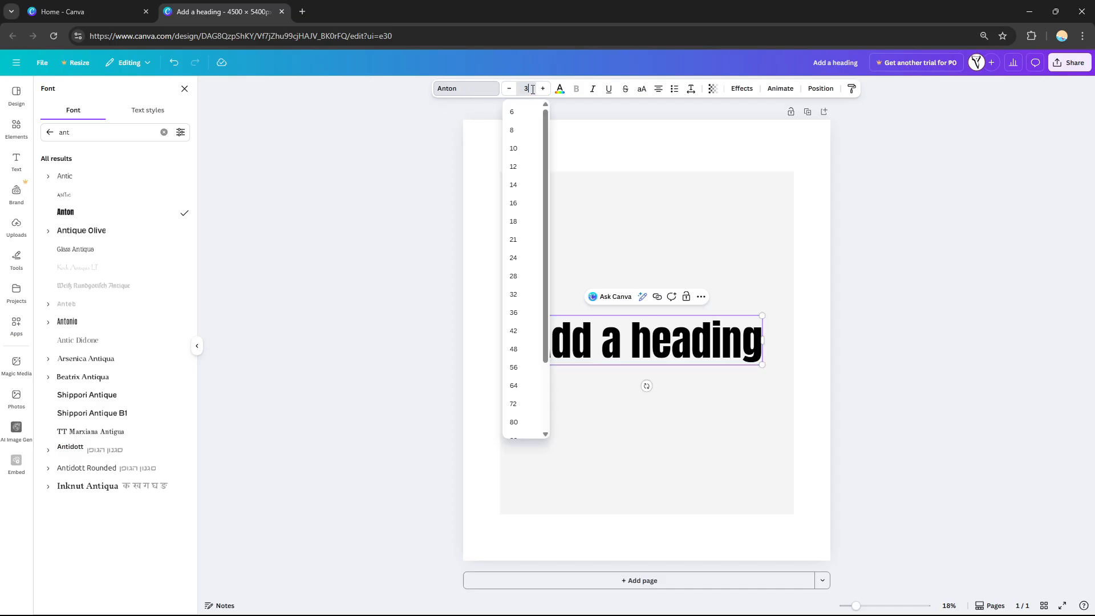
{"action": "type", "text": "00"}
{"action": "key", "text": "Return"}
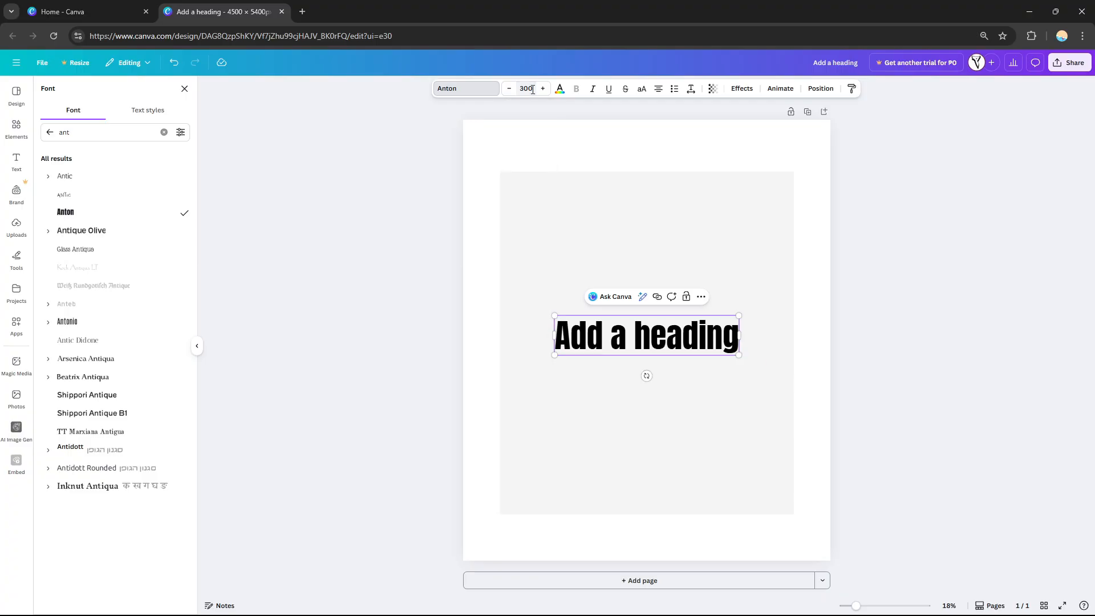
{"action": "left_click", "coordinate": [757, 379]}
{"action": "left_click", "coordinate": [694, 337]}
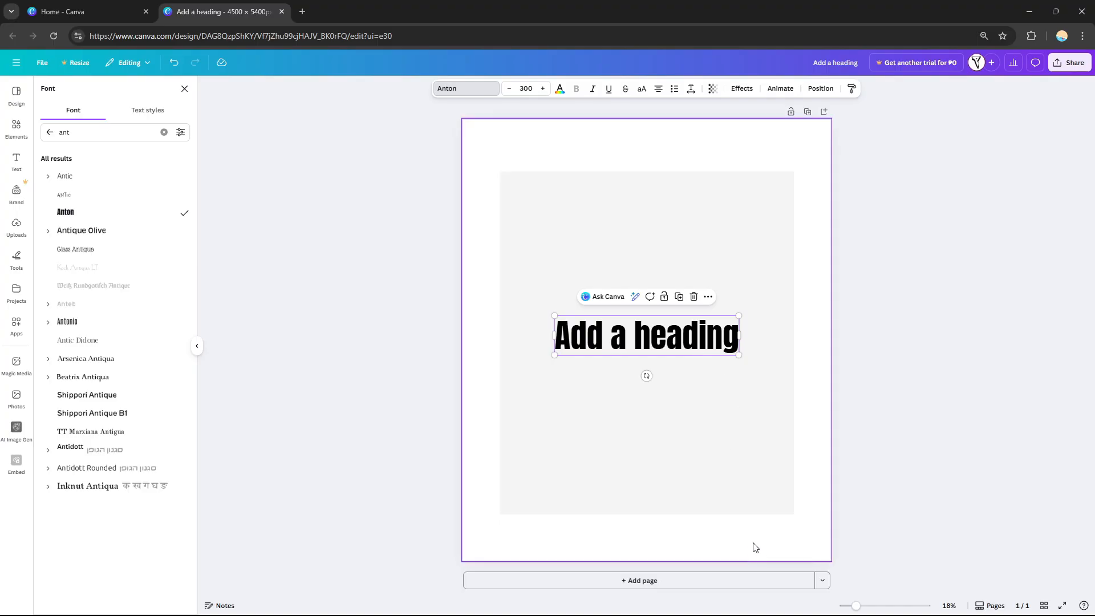
- Replace the heading's text with "Live your LIFE"
{"action": "double_click", "coordinate": [687, 332]}
{"action": "left_click", "coordinate": [702, 353]}
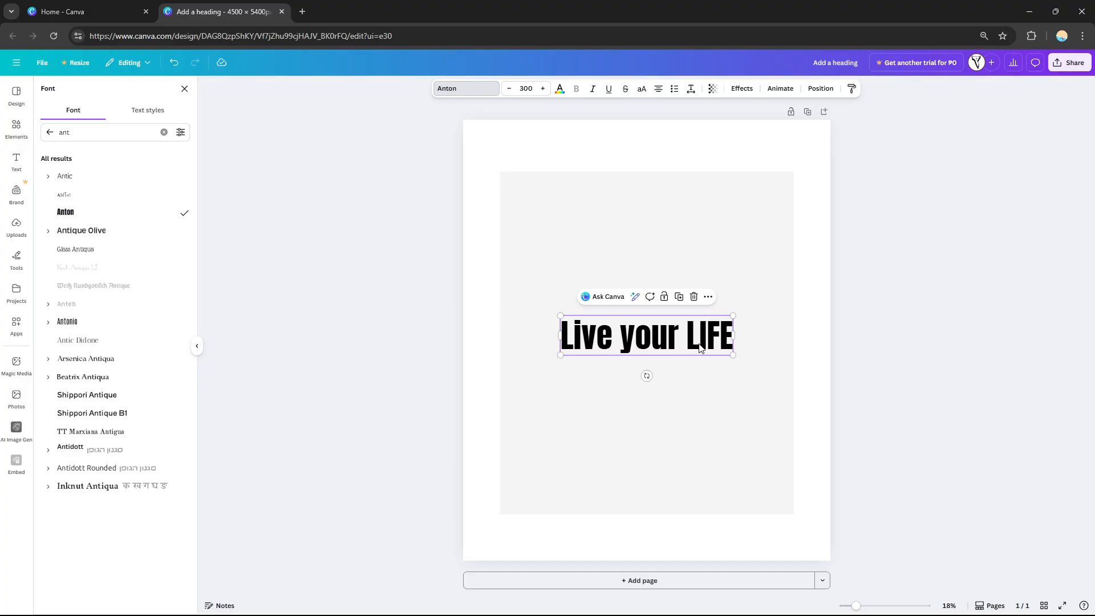
{"action": "left_click", "coordinate": [711, 386]}
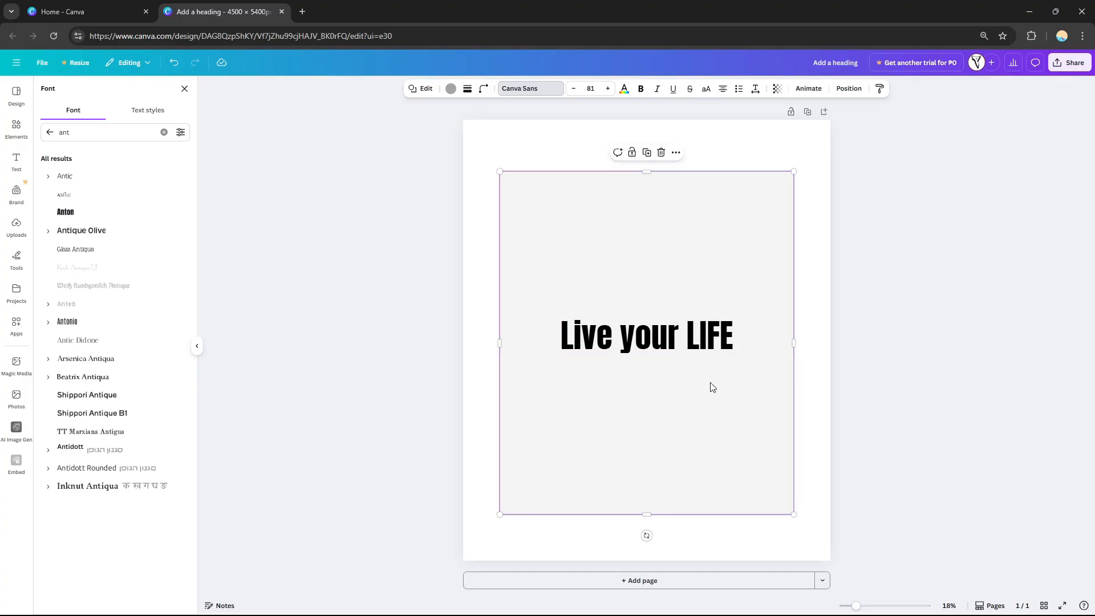
{"action": "left_click", "coordinate": [707, 353]}
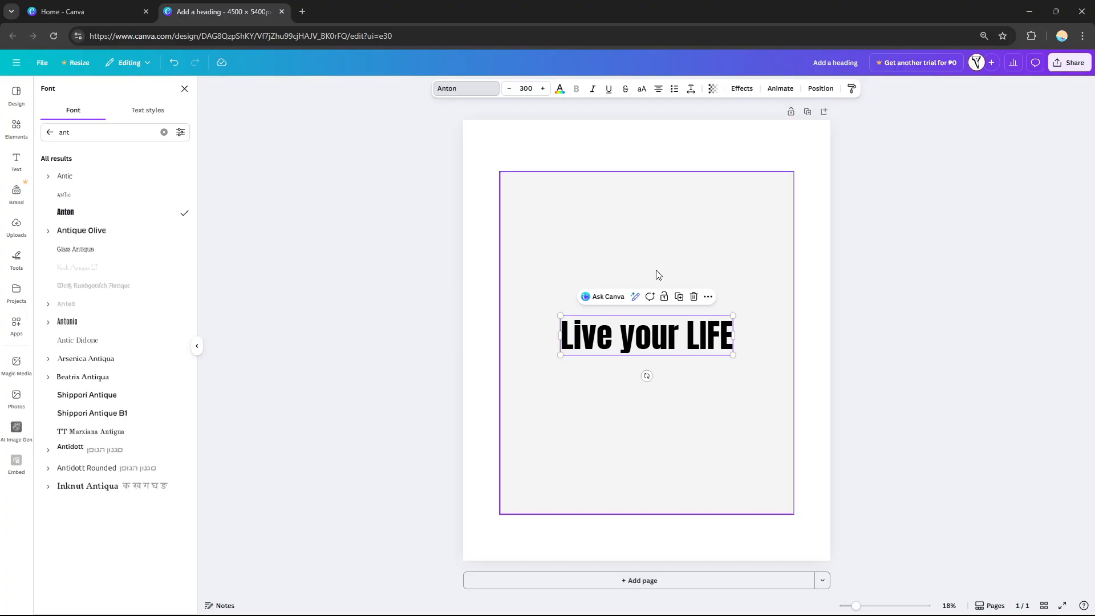
- Search the elements for "line", add the plain straight line and place it just above the heading
{"action": "left_click", "coordinate": [16, 127]}
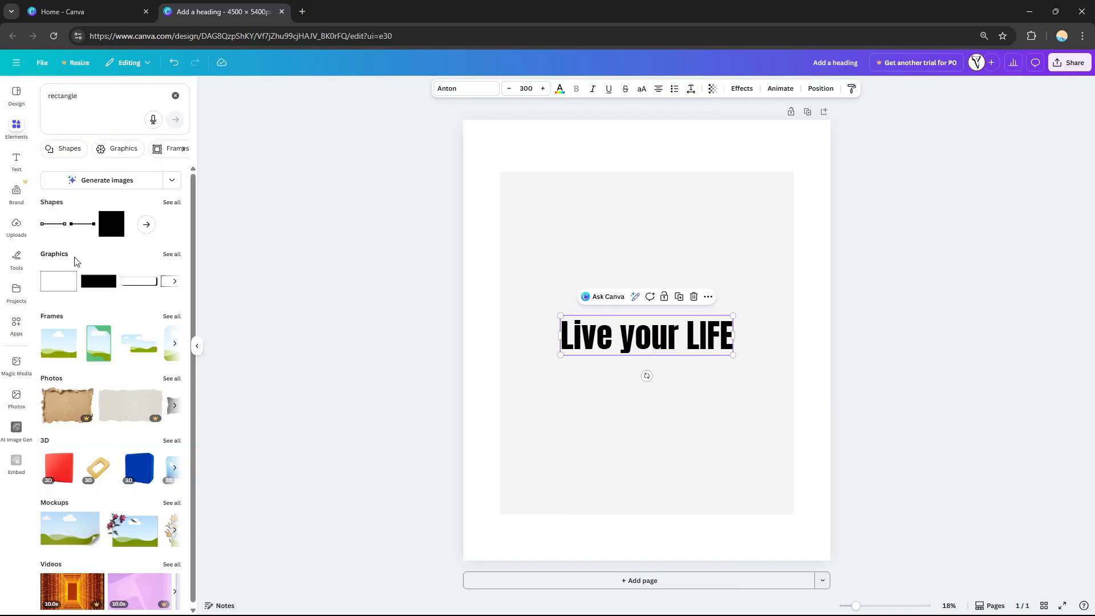
{"action": "left_click", "coordinate": [103, 88]}
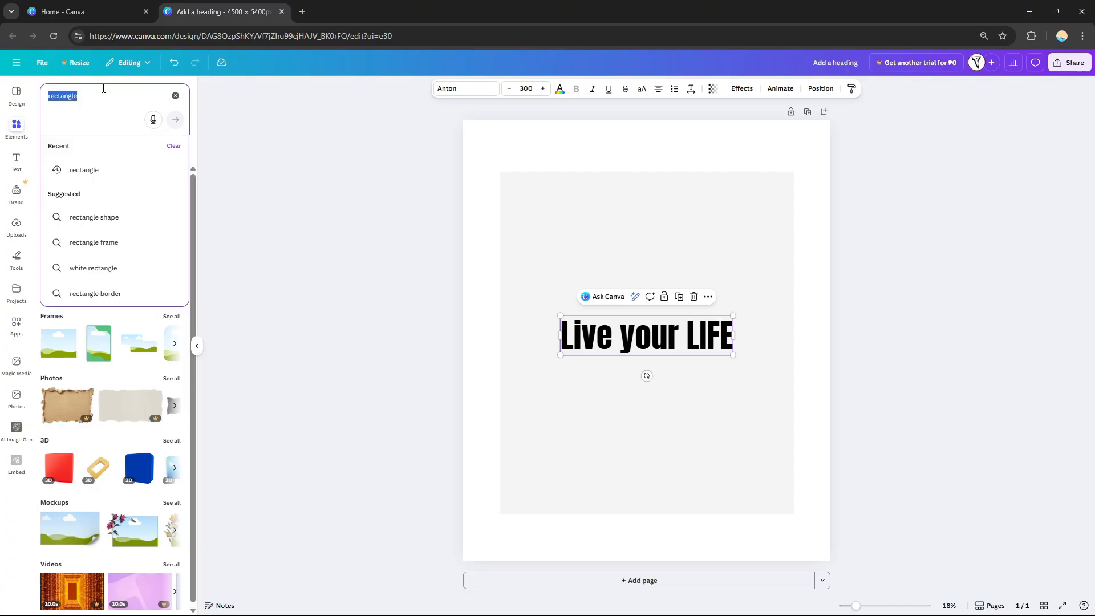
{"action": "type", "text": "line"}
{"action": "key", "text": "Return"}
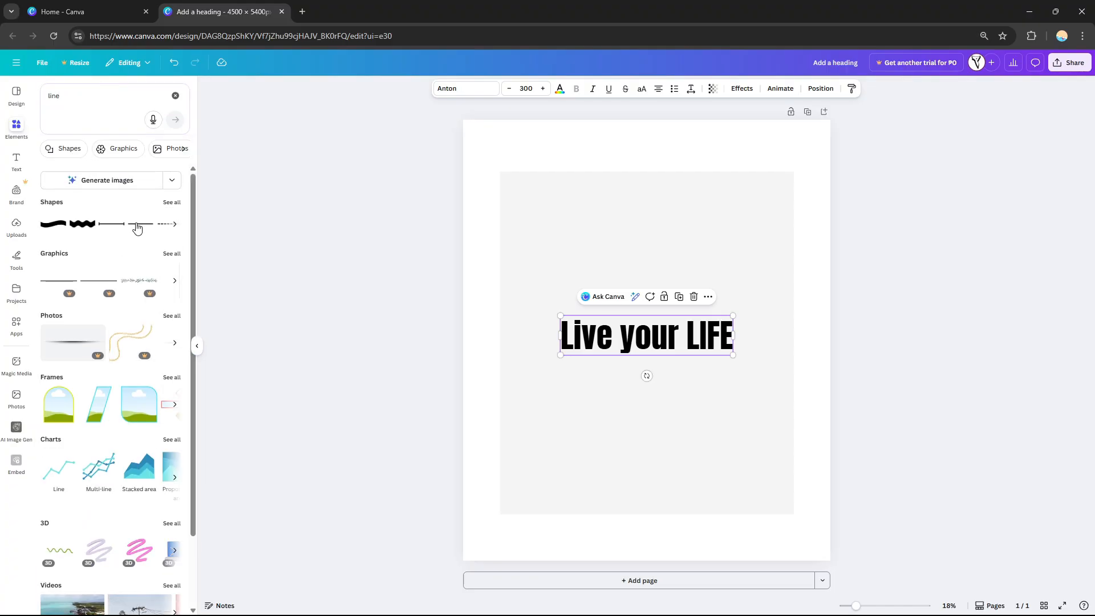
{"action": "left_click_drag", "start_coordinate": [138, 223], "coordinate": [589, 309]}
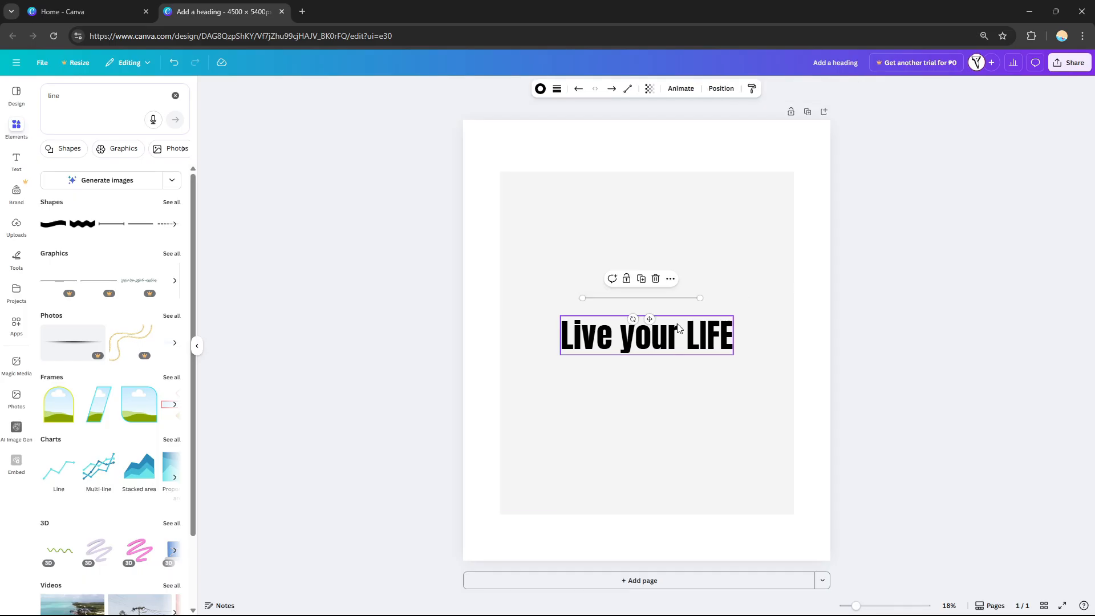
{"action": "left_click", "coordinate": [827, 295]}
{"action": "left_click_drag", "start_coordinate": [666, 307], "coordinate": [672, 325]}
- Adjust the line's stroke weight and extend both ends almost to the side edges of the gray rectangle
{"action": "left_click", "coordinate": [551, 91]}
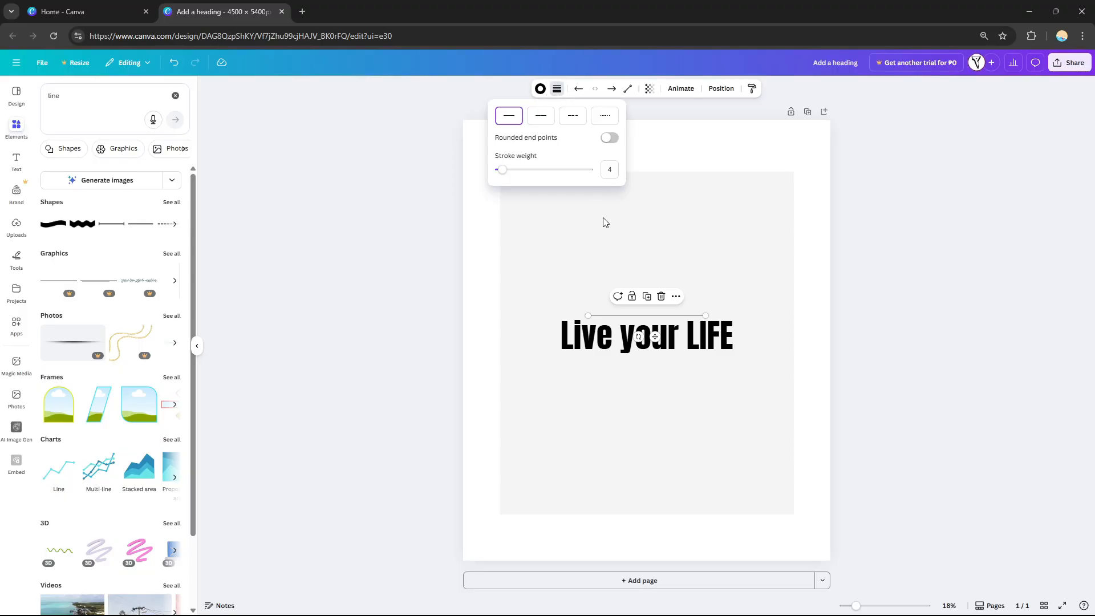
{"action": "mouse_move", "coordinate": [510, 171]}
{"action": "left_mouse_down"}
{"action": "mouse_move", "coordinate": [529, 171]}
{"action": "mouse_move", "coordinate": [513, 172]}
{"action": "left_mouse_up"}
{"action": "left_click_drag", "start_coordinate": [705, 315], "coordinate": [783, 315]}
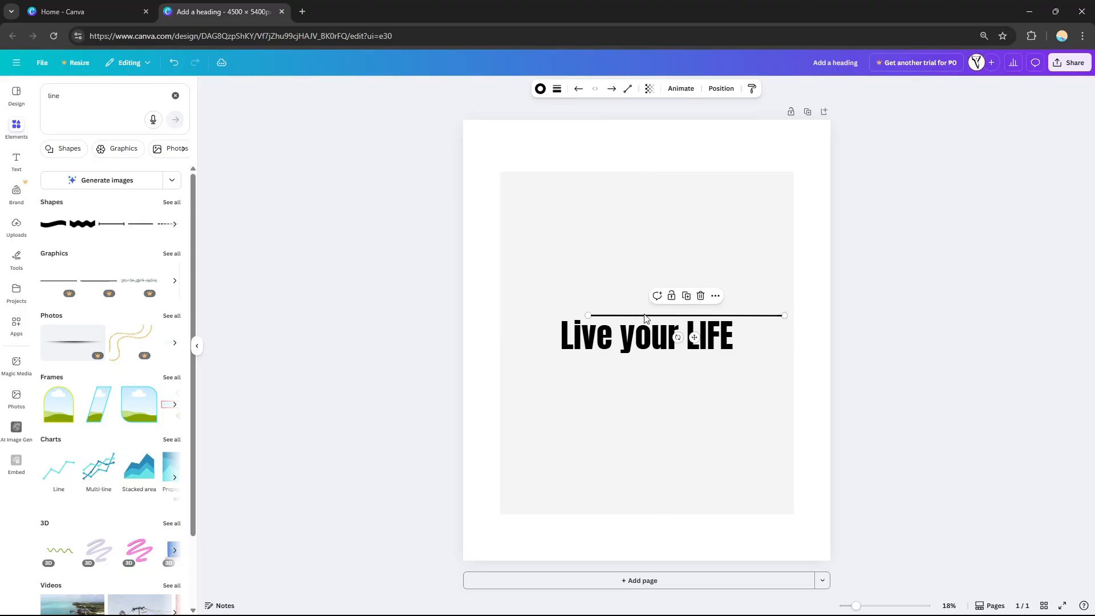
{"action": "left_click_drag", "start_coordinate": [588, 316], "coordinate": [507, 313]}
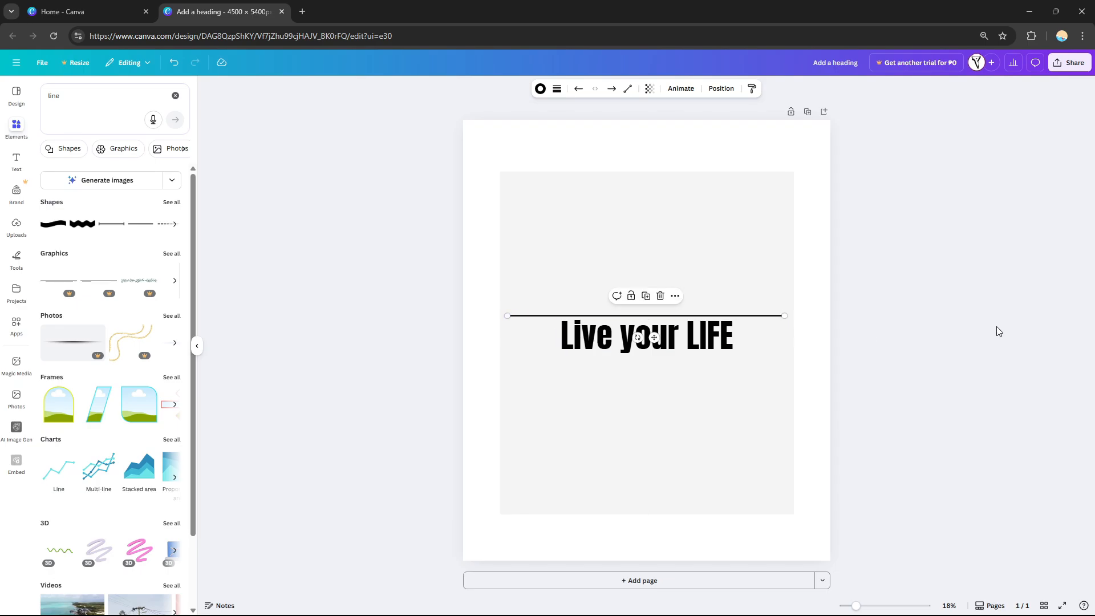
- Paste a copy of the line and place it directly below the heading
{"action": "right_click", "coordinate": [682, 382]}
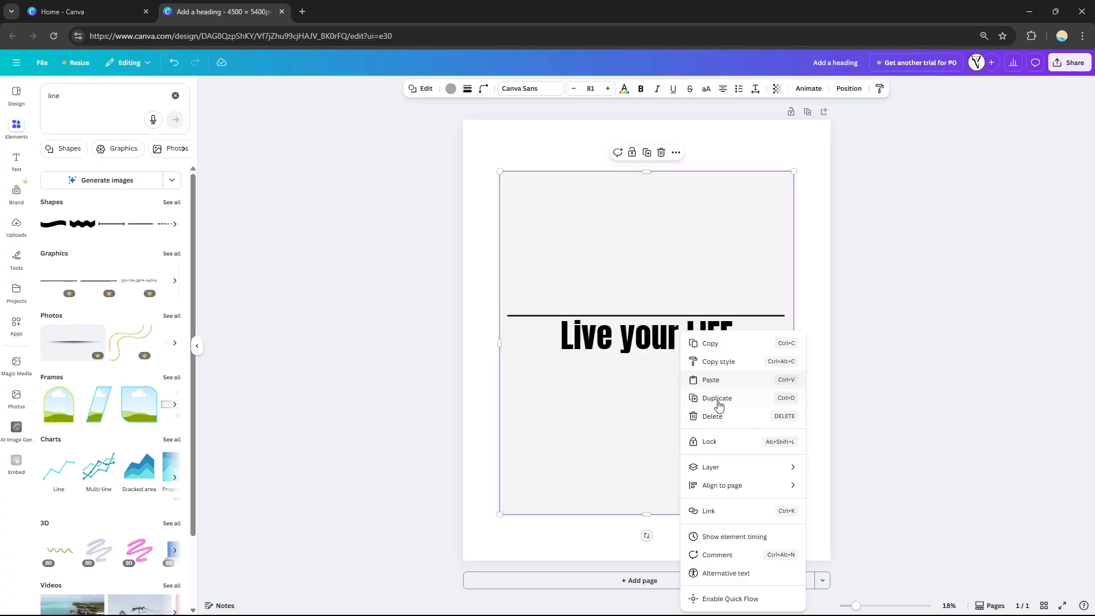
{"action": "left_click", "coordinate": [708, 379]}
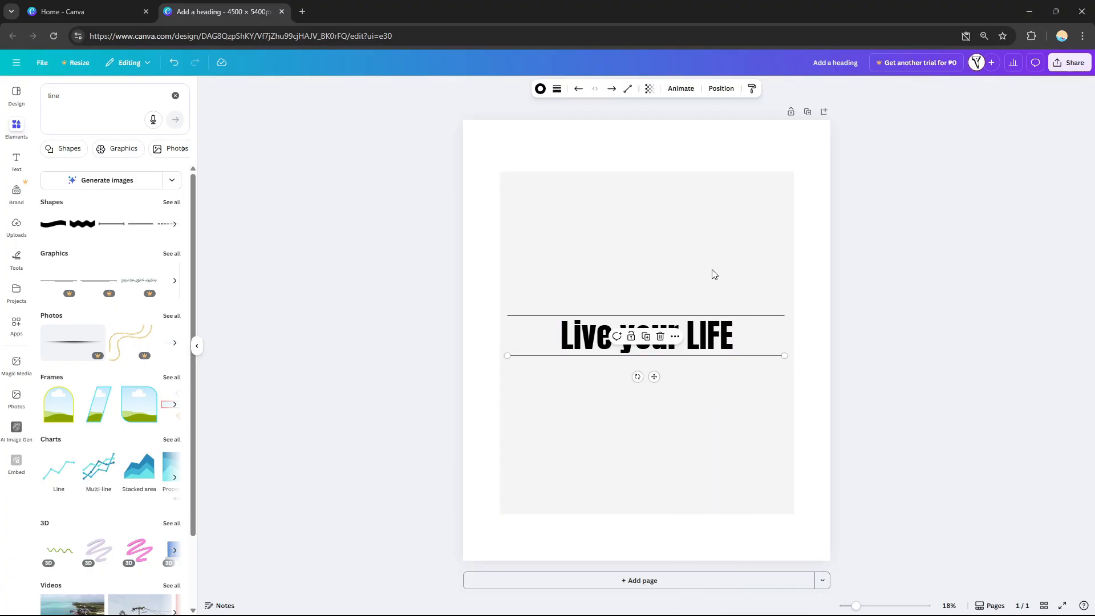
{"action": "left_click", "coordinate": [712, 270]}
{"action": "left_click", "coordinate": [742, 413]}
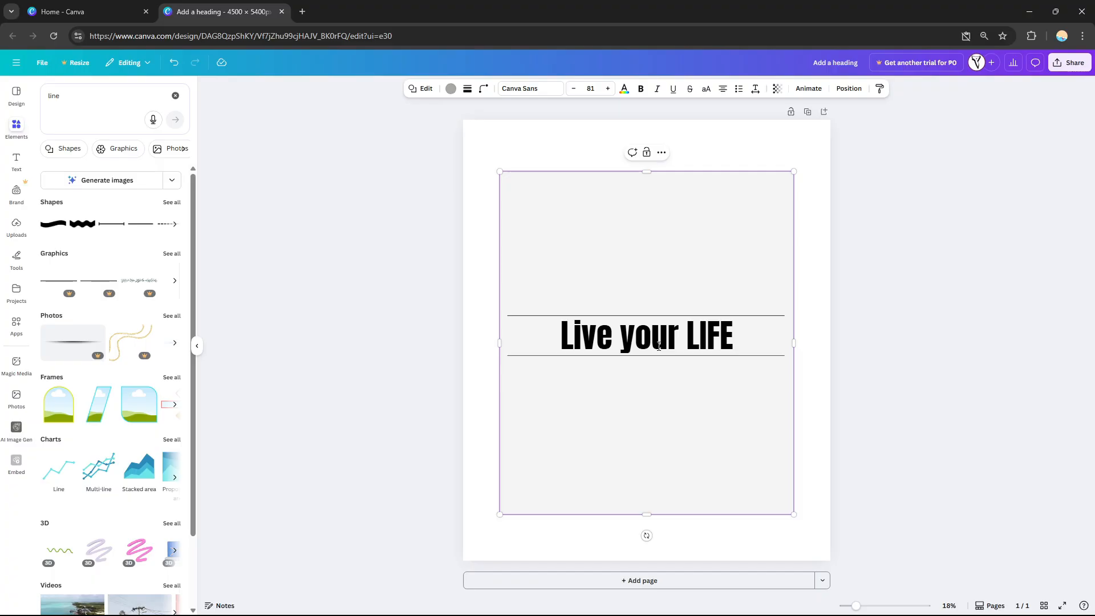
- Search the elements for "heart", add the solid heart shape and send it behind the heading
{"action": "left_click", "coordinate": [175, 97]}
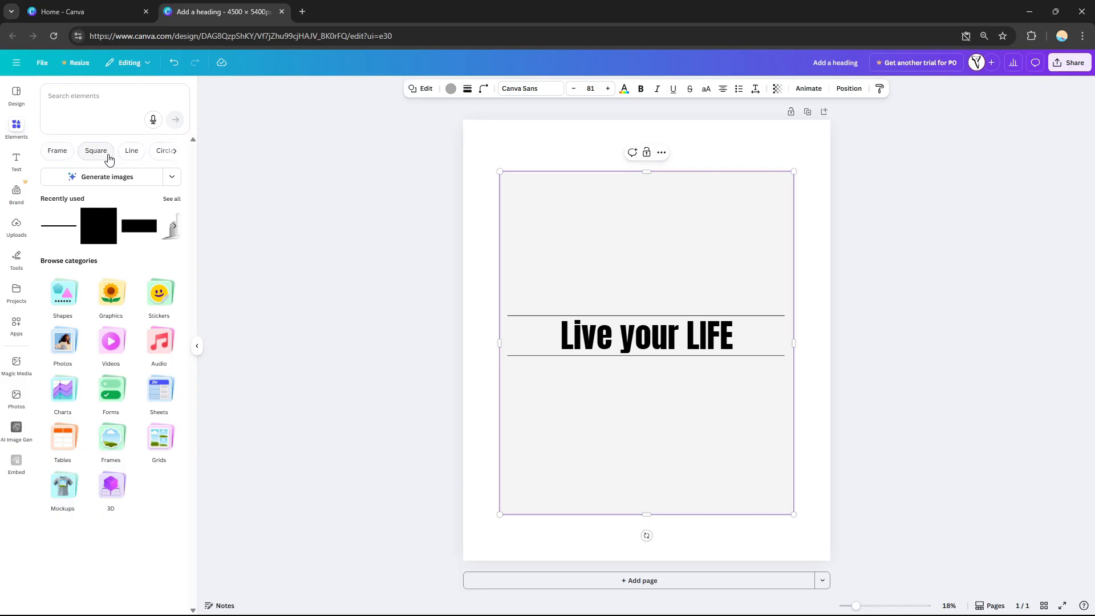
{"action": "left_click", "coordinate": [136, 96]}
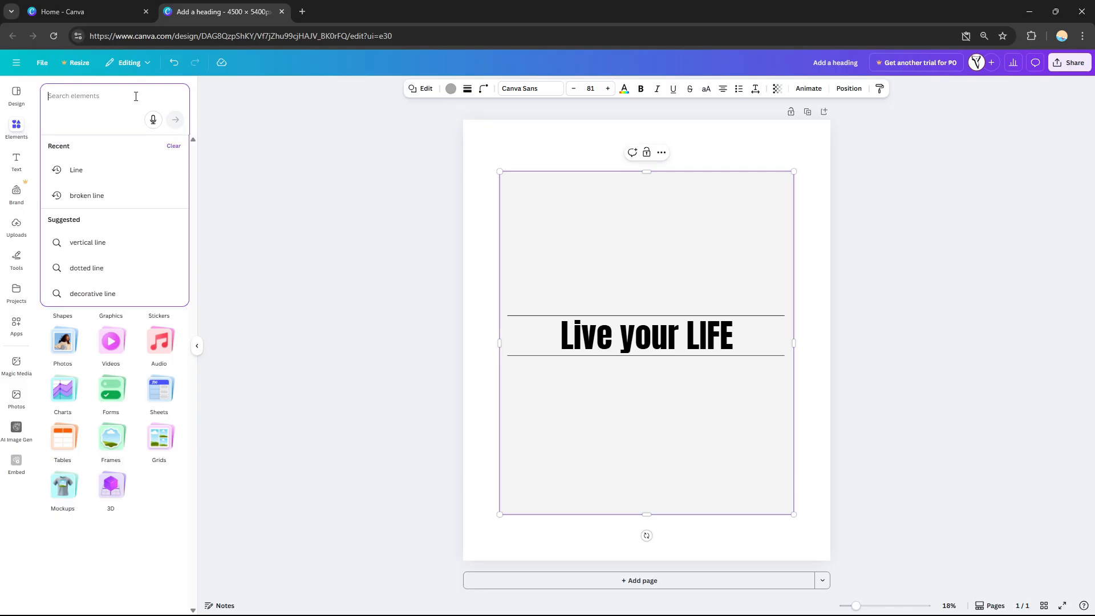
{"action": "type", "text": "heart"}
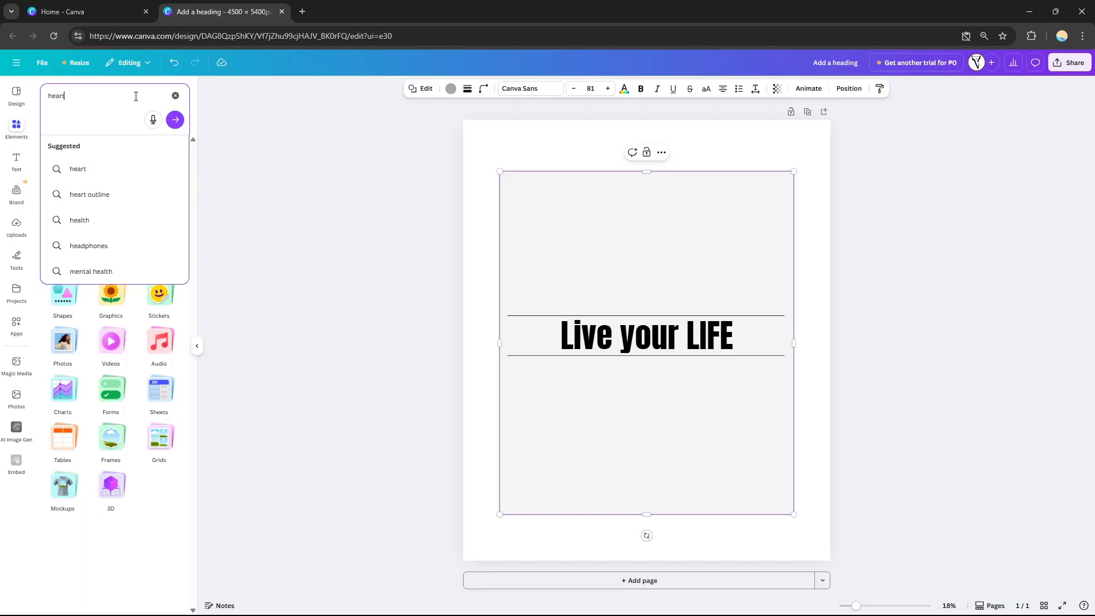
{"action": "key", "text": "Return"}
{"action": "left_click", "coordinate": [53, 222]}
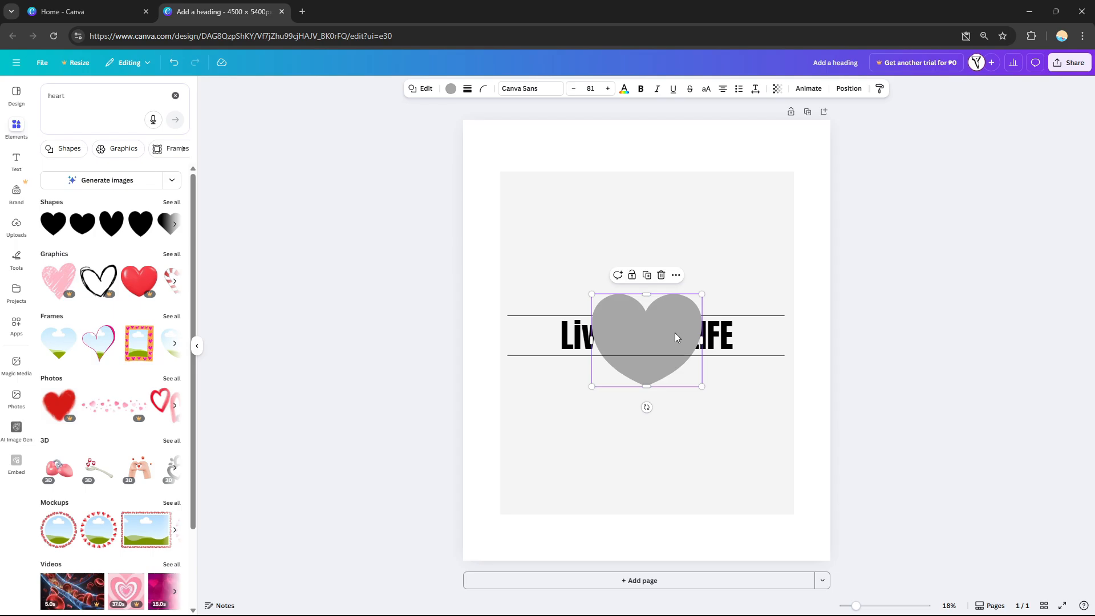
{"action": "key", "text": "ctrl+["}
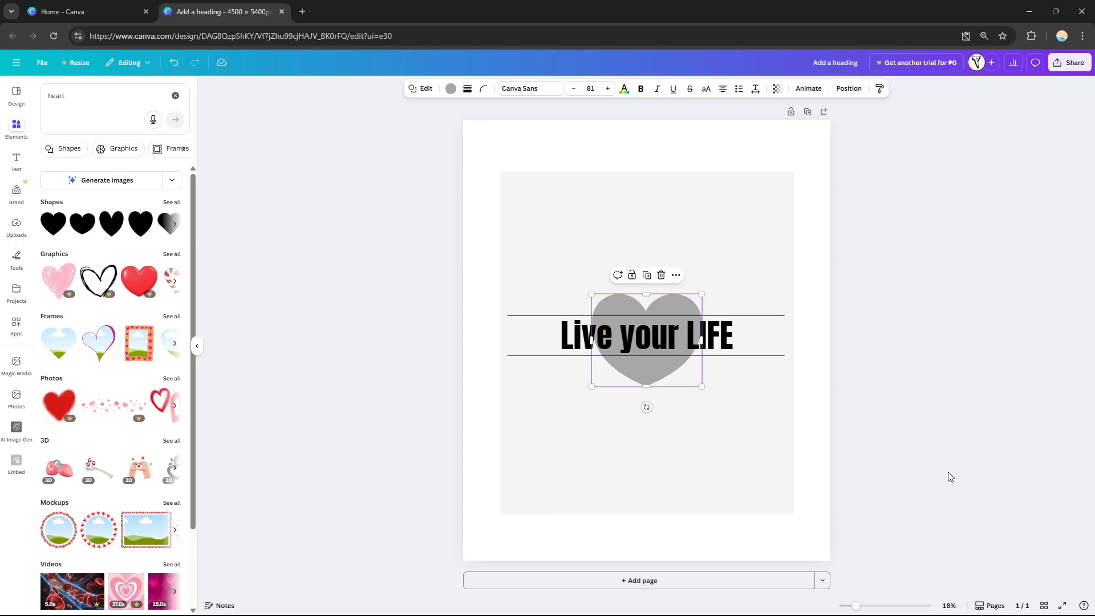
- Make the heart more transparent and change its fill color to black
{"action": "left_click", "coordinate": [776, 88]}
{"action": "left_click_drag", "start_coordinate": [766, 126], "coordinate": [743, 126]}
{"action": "left_click", "coordinate": [451, 88]}
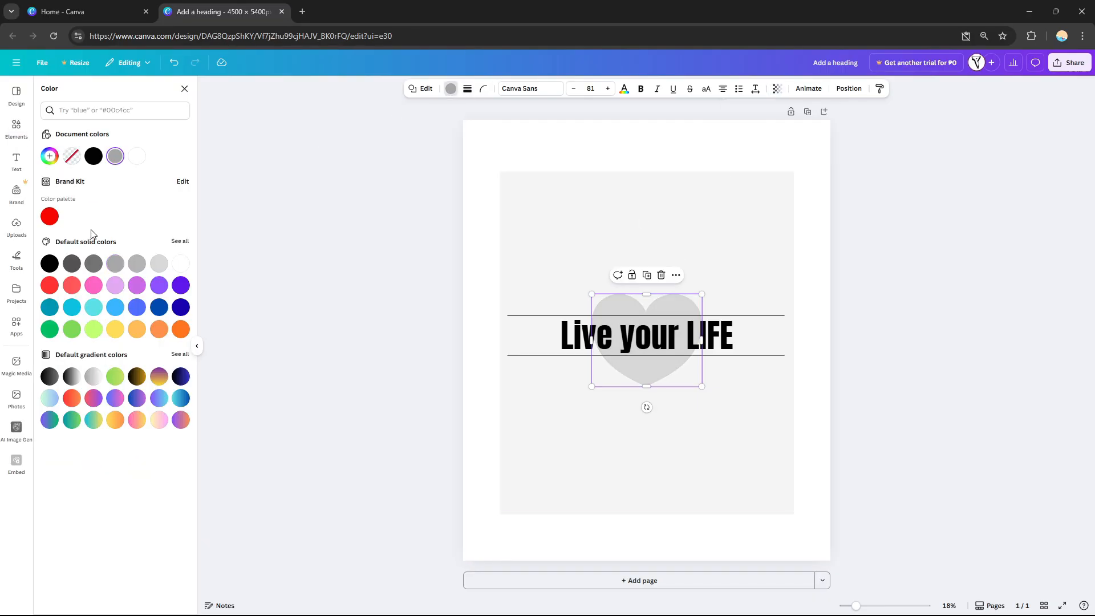
{"action": "left_click", "coordinate": [94, 156]}
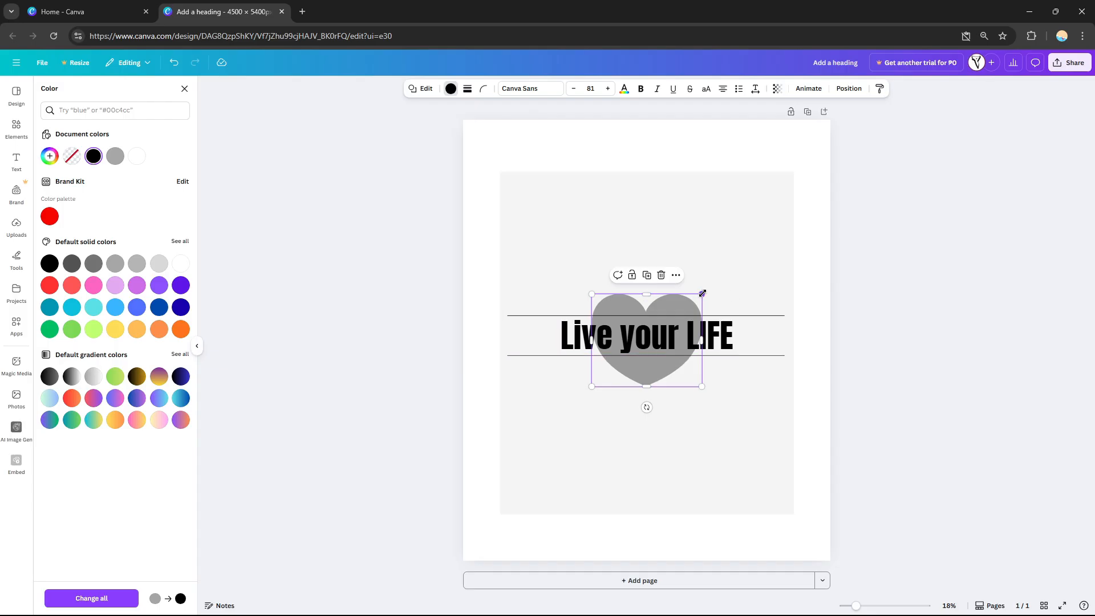
- Enlarge the heart so it surrounds the heading, centre it behind the text and set its transparency to 10
{"action": "left_click_drag", "start_coordinate": [702, 293], "coordinate": [824, 191]}
{"action": "left_click_drag", "start_coordinate": [802, 237], "coordinate": [706, 312]}
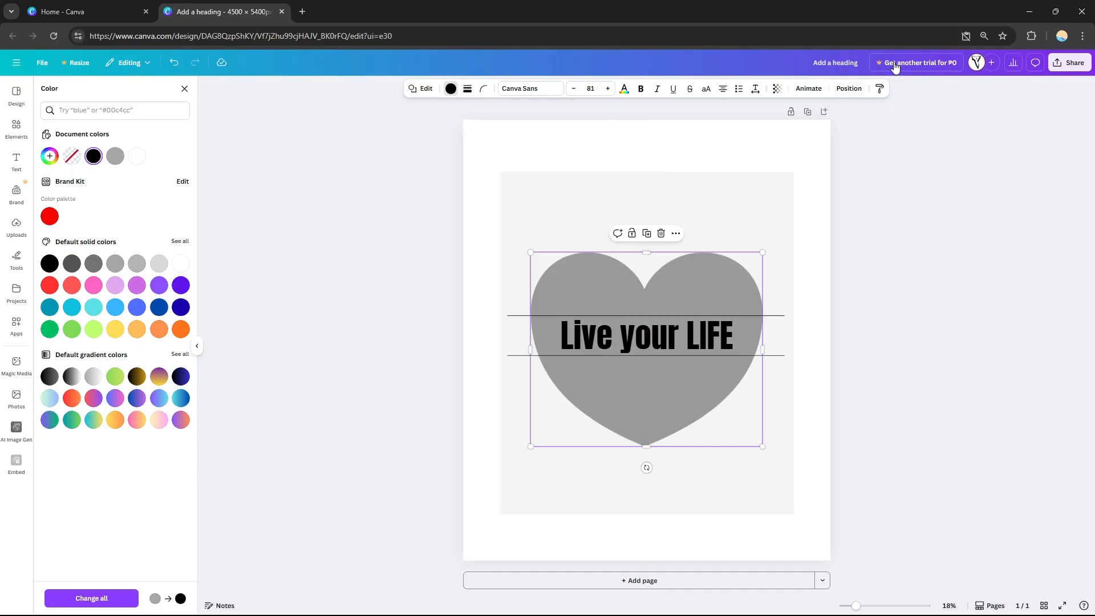
{"action": "left_click", "coordinate": [777, 89]}
{"action": "left_click_drag", "start_coordinate": [748, 132], "coordinate": [735, 136]}
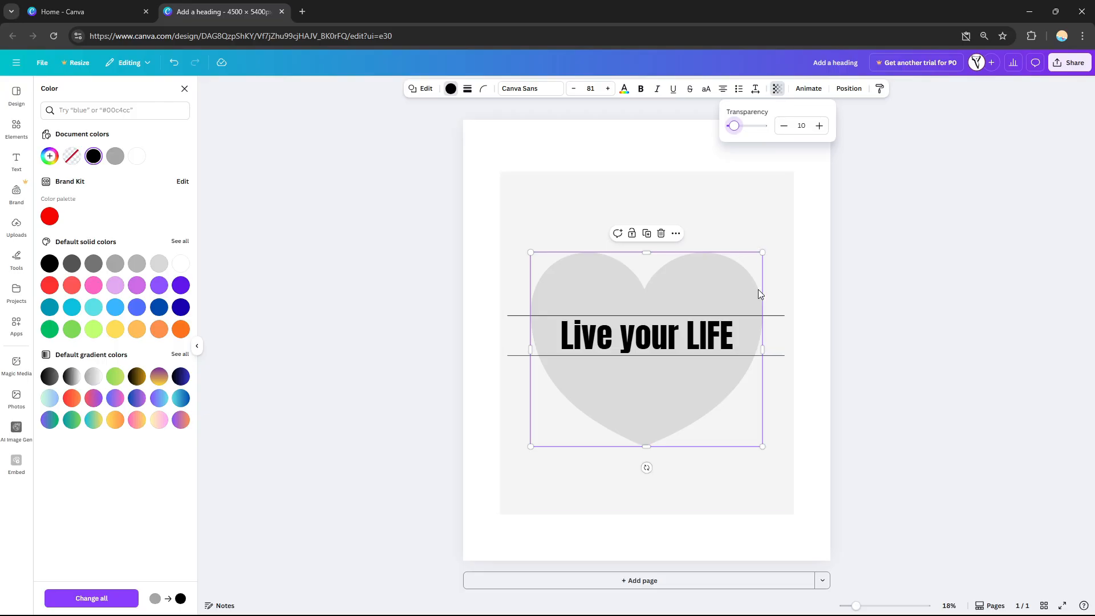
{"action": "left_click", "coordinate": [1030, 247]}
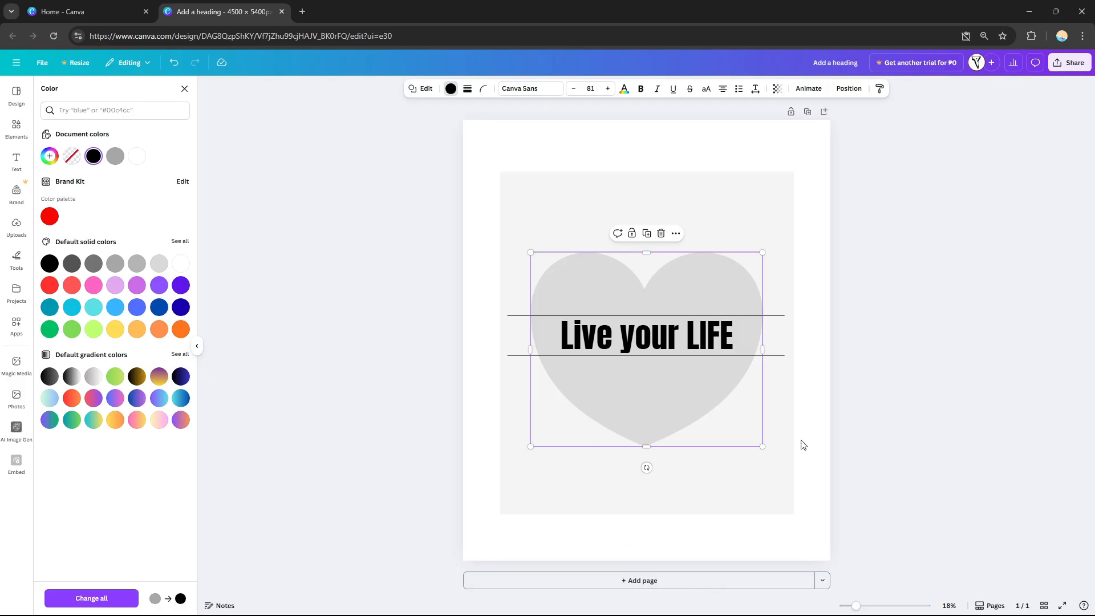
- Group the heart, heading and both lines, and undo the trial move of the group
{"action": "left_click", "coordinate": [767, 216]}
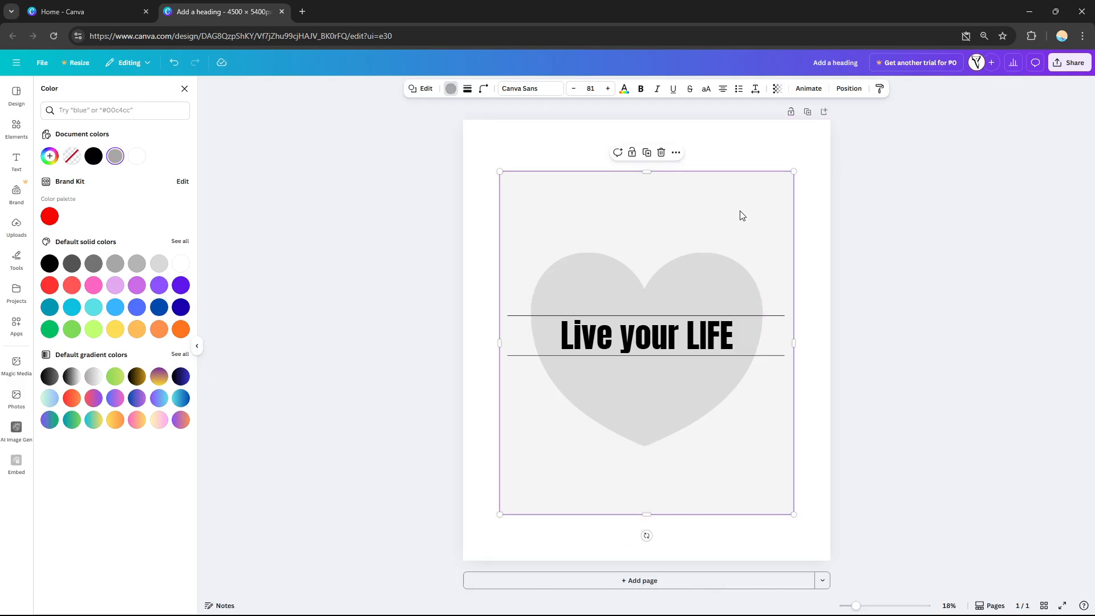
{"action": "left_click", "coordinate": [717, 292]}
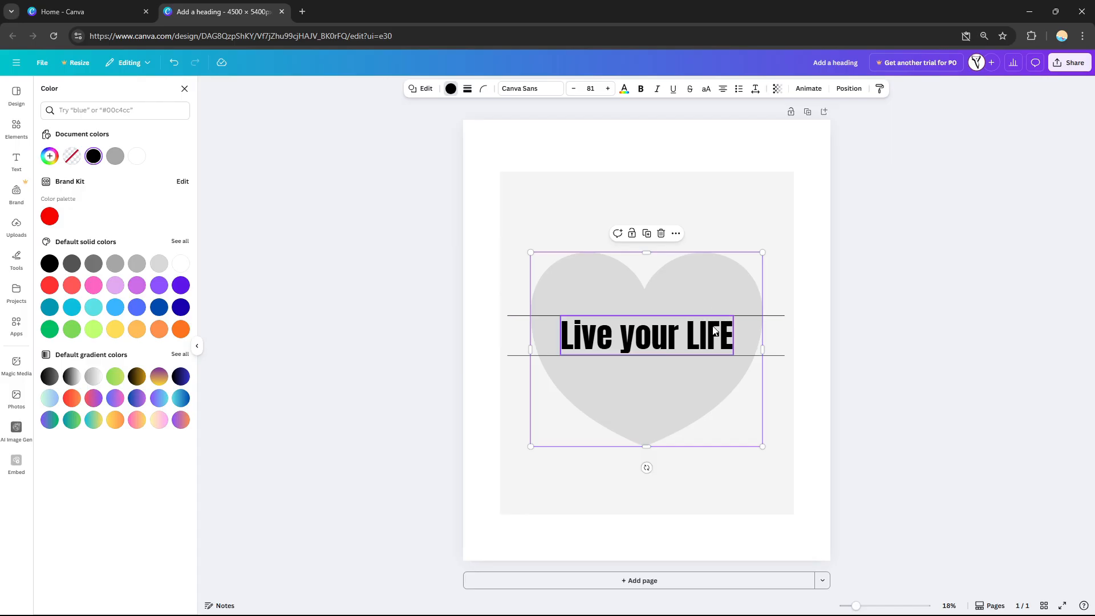
{"action": "left_click_drag", "start_coordinate": [737, 239], "coordinate": [665, 325]}
{"action": "left_click_drag", "start_coordinate": [699, 301], "coordinate": [697, 307]}
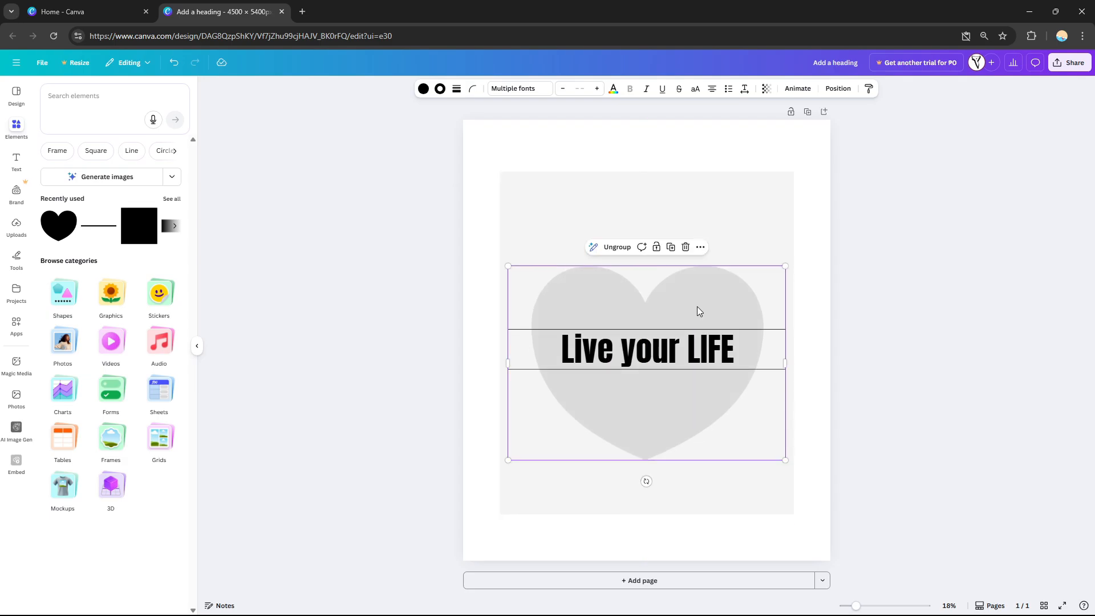
{"action": "key", "text": "ctrl+z"}
{"action": "key", "text": "Escape"}
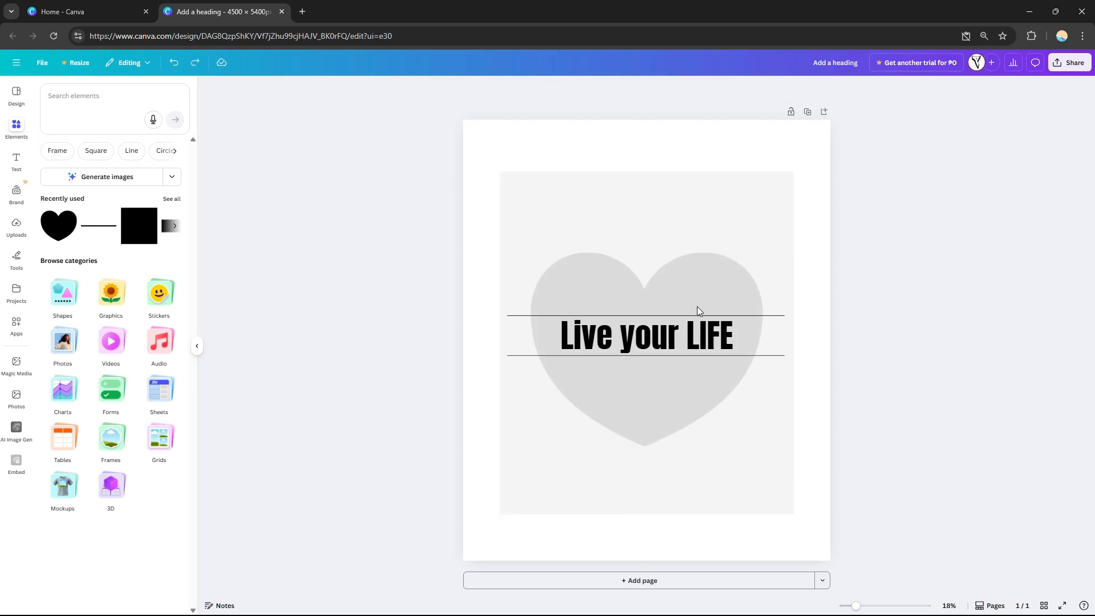
- Duplicate the finished page twice to make three pages
{"action": "right_click", "coordinate": [787, 153]}
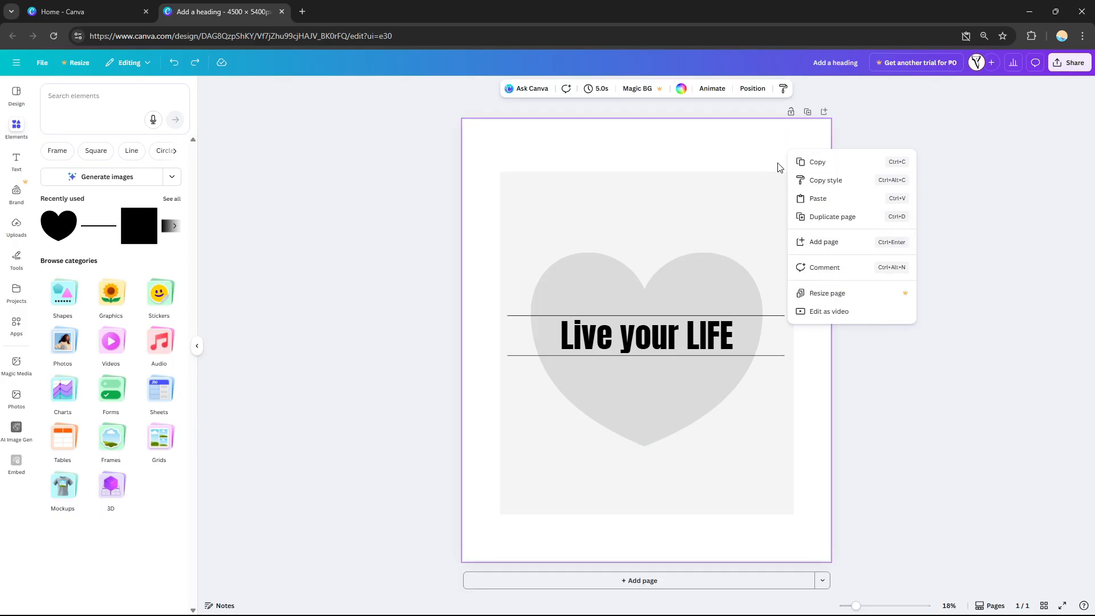
{"action": "left_click", "coordinate": [831, 222]}
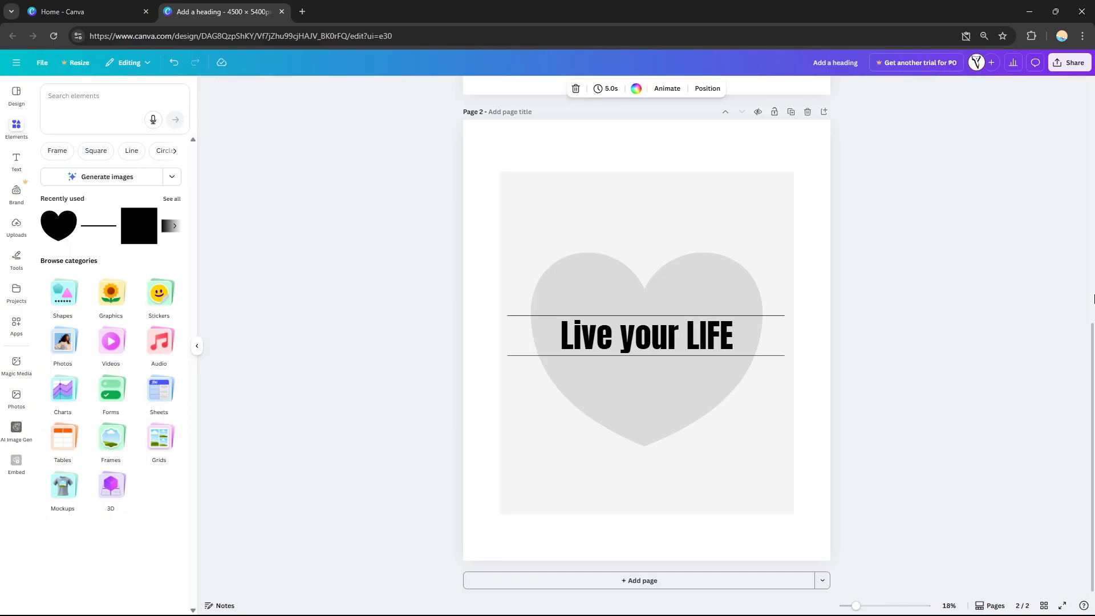
{"action": "key", "text": "ctrl+d"}
{"action": "left_click_drag", "start_coordinate": [1094, 455], "coordinate": [1090, 324]}
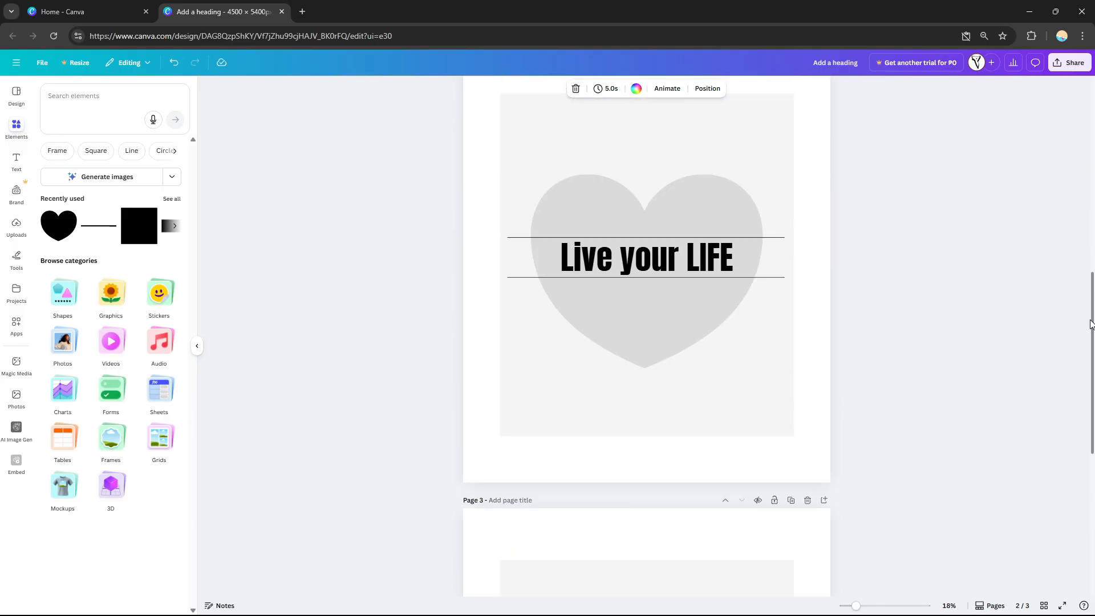
{"action": "left_click", "coordinate": [674, 201]}
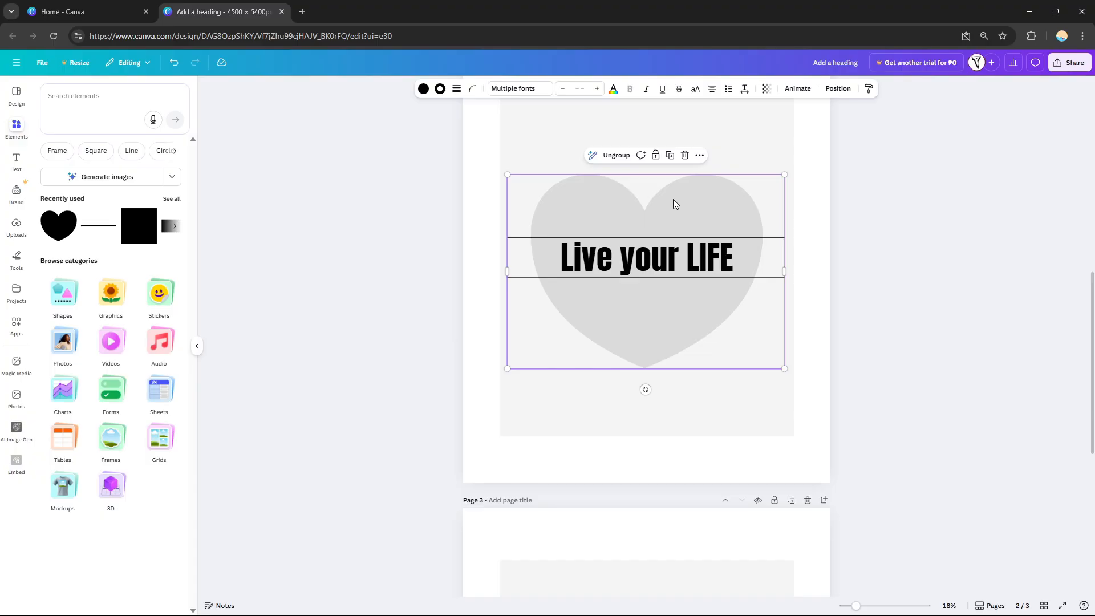
{"action": "key", "text": "Delete"}
{"action": "key", "text": "ctrl+z"}
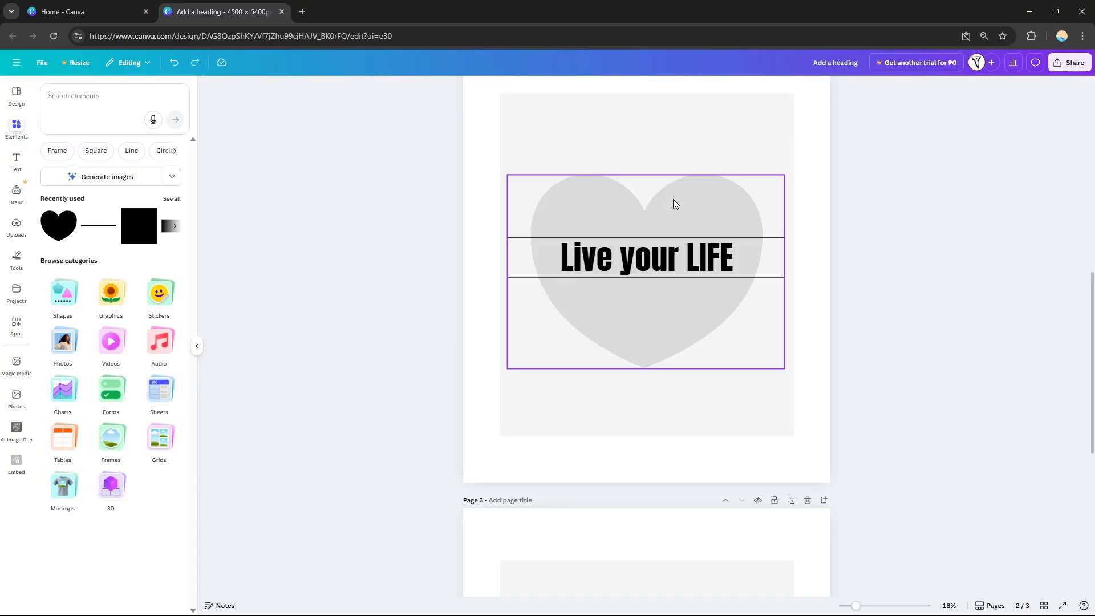
- Ungroup the design on page 2 and delete only its heart shape
{"action": "scroll", "coordinate": [674, 204], "scroll_direction": "up", "scroll_amount": 2}
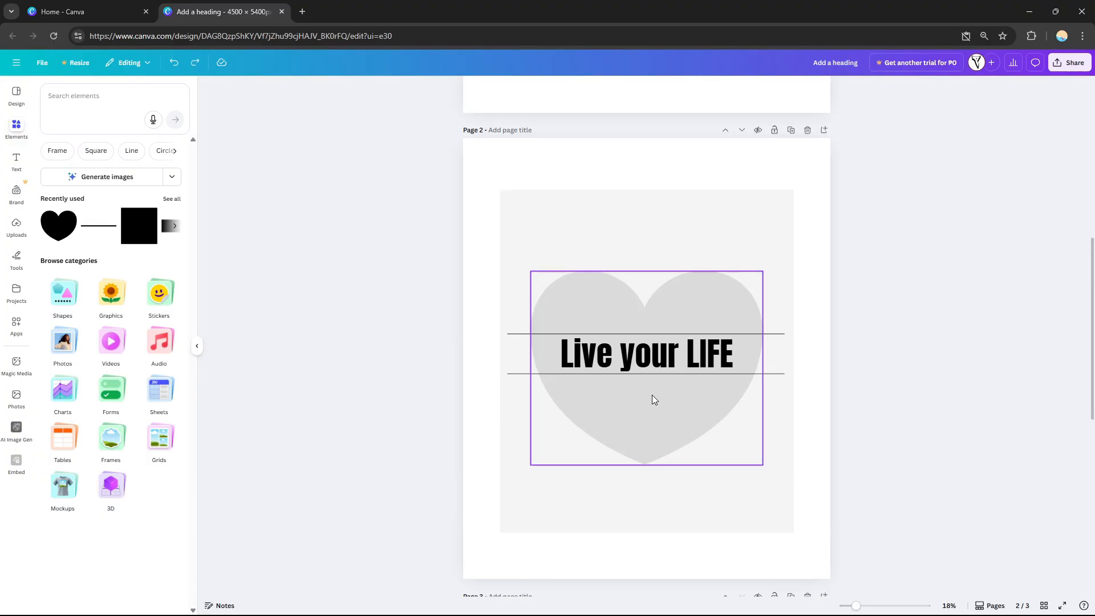
{"action": "left_click", "coordinate": [702, 312]}
{"action": "key", "text": "Delete"}
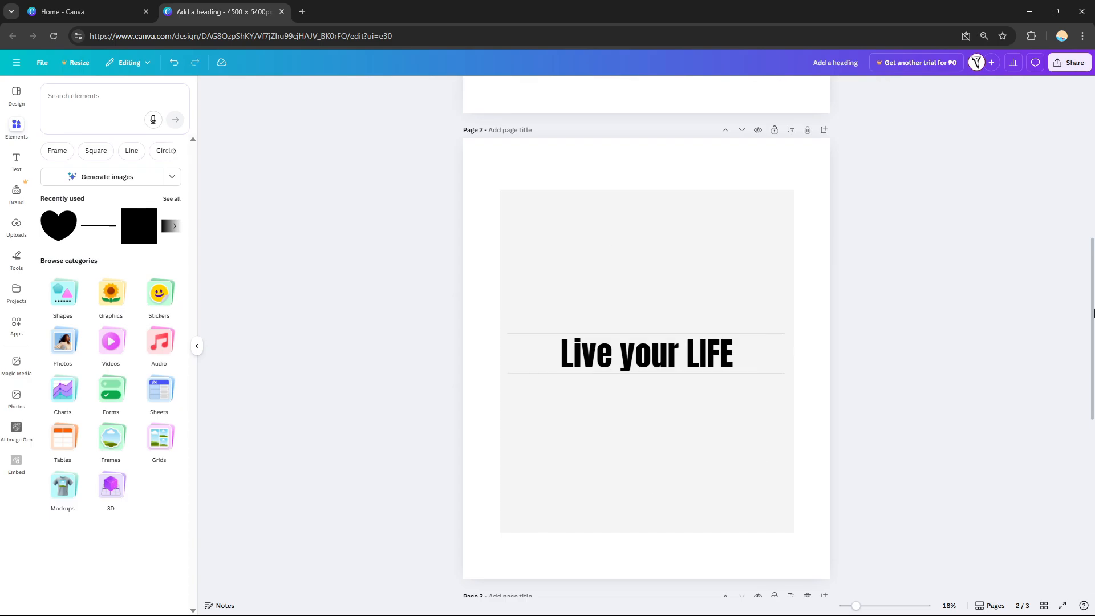
- Ungroup the design on page 3 and delete its heading and both lines, keeping only the heart
{"action": "scroll", "coordinate": [1086, 419], "scroll_direction": "down", "scroll_amount": 6}
{"action": "scroll", "coordinate": [1087, 419], "scroll_direction": "down", "scroll_amount": 1}
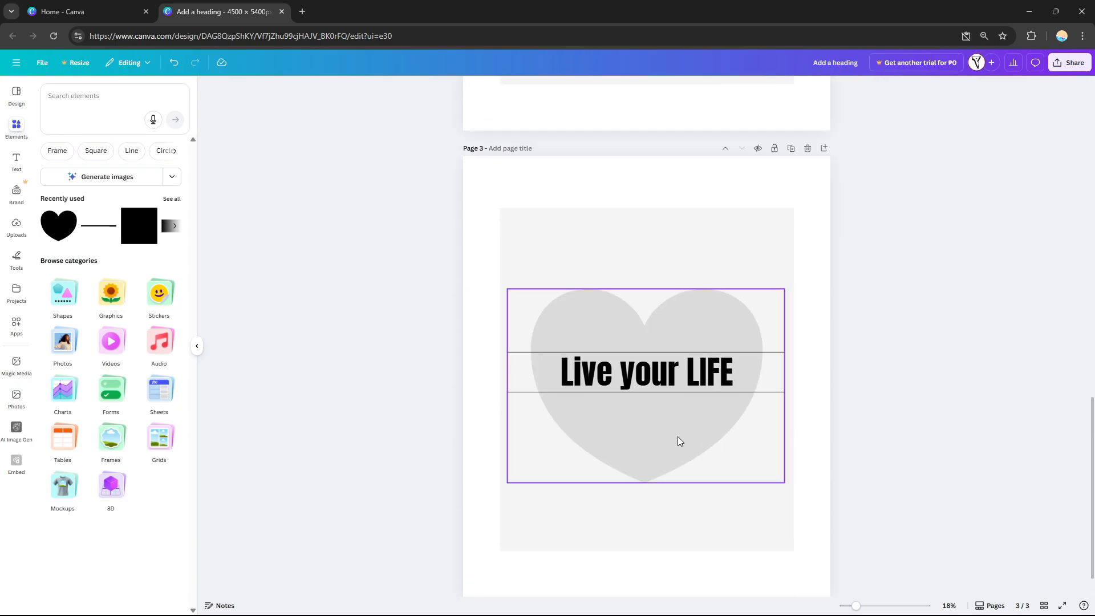
{"action": "left_click", "coordinate": [654, 372]}
{"action": "left_click", "coordinate": [616, 270]}
{"action": "left_click", "coordinate": [956, 407]}
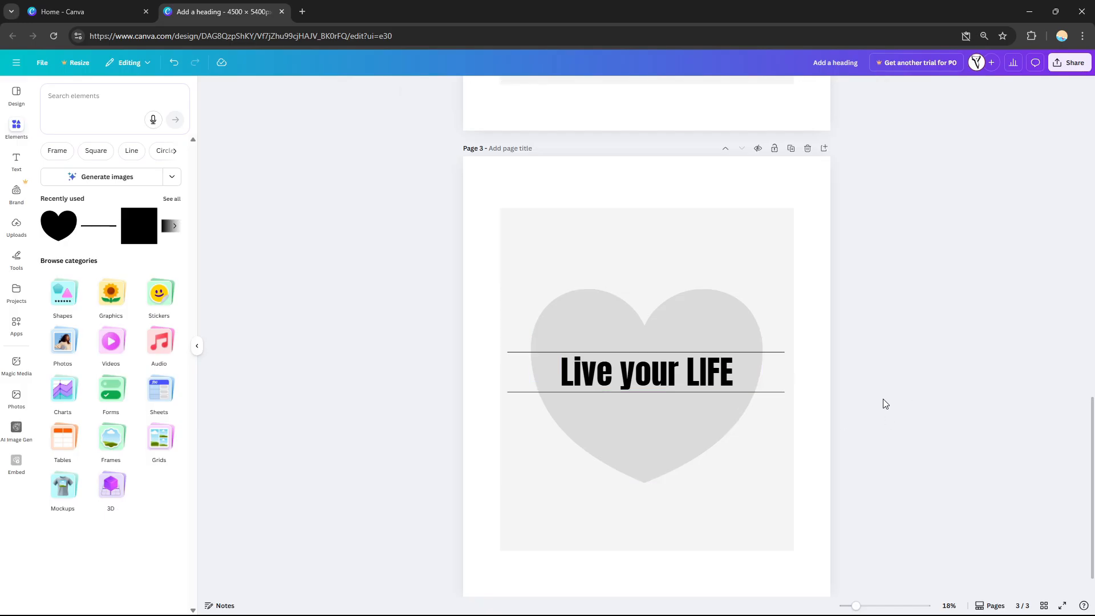
{"action": "left_click", "coordinate": [660, 375]}
{"action": "key", "text": "Delete"}
- Delete the light grey background rectangle from pages 3, 2 and 1
{"action": "left_click_drag", "start_coordinate": [1094, 476], "coordinate": [1094, 375]}
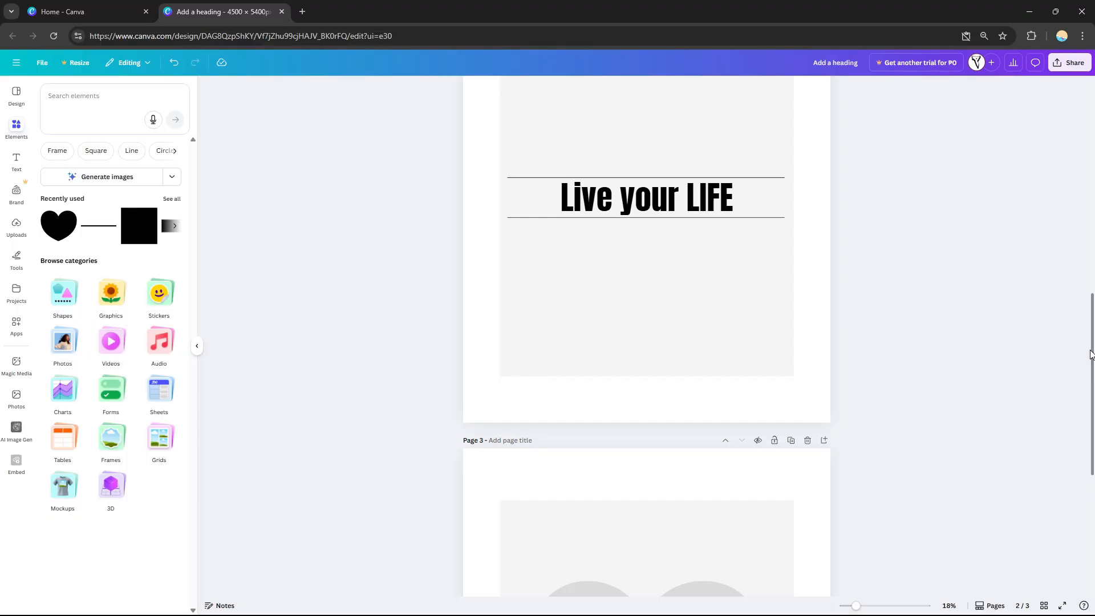
{"action": "left_click_drag", "start_coordinate": [1093, 381], "coordinate": [1063, 553]}
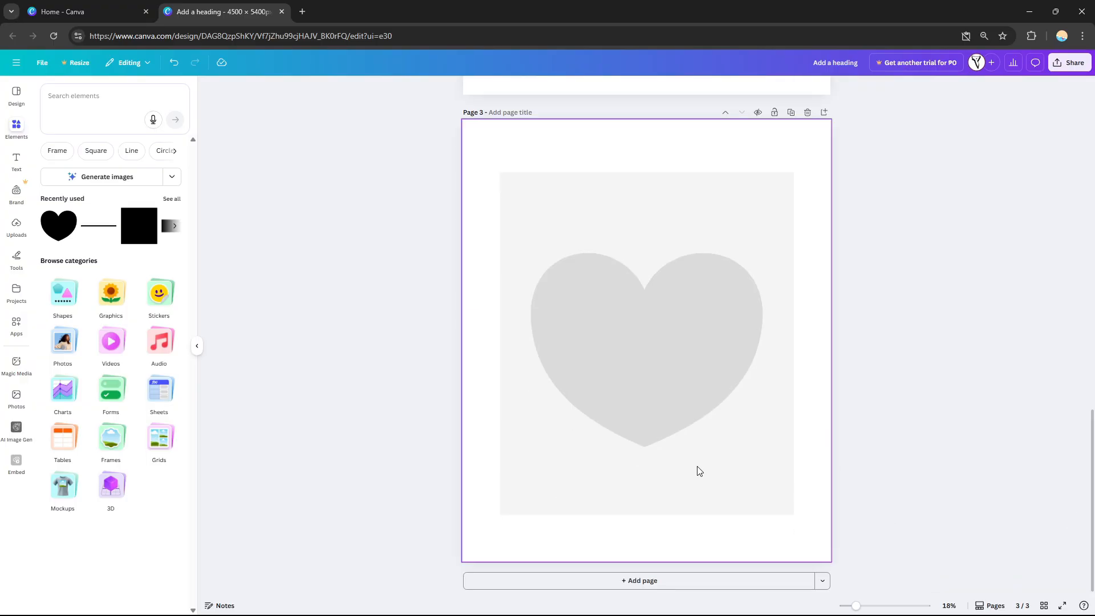
{"action": "left_click", "coordinate": [748, 206]}
{"action": "key", "text": "Escape"}
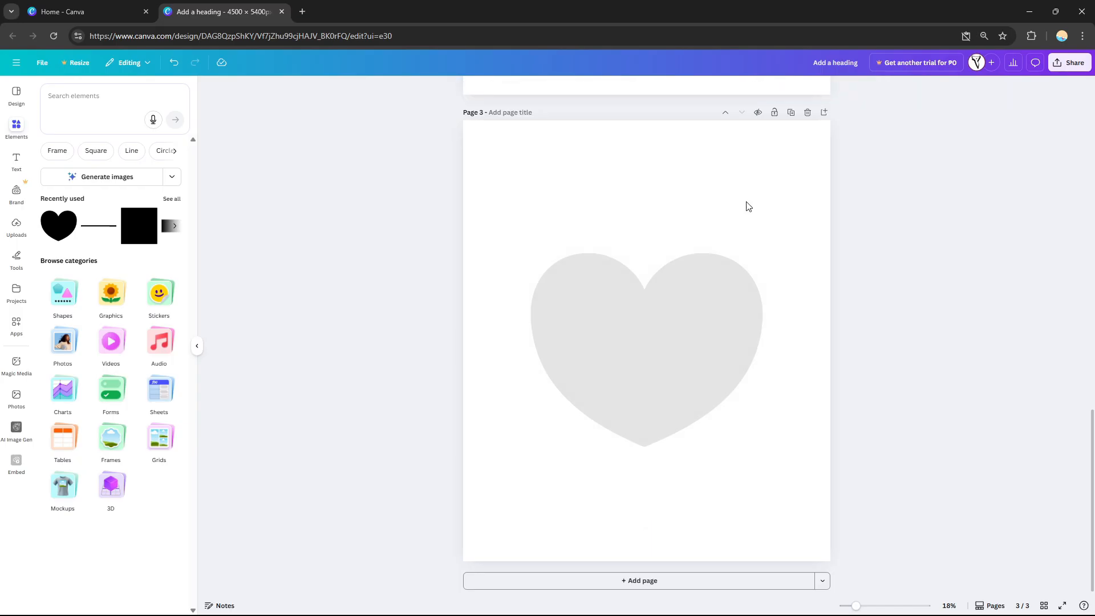
{"action": "left_click_drag", "start_coordinate": [1092, 449], "coordinate": [1092, 223]}
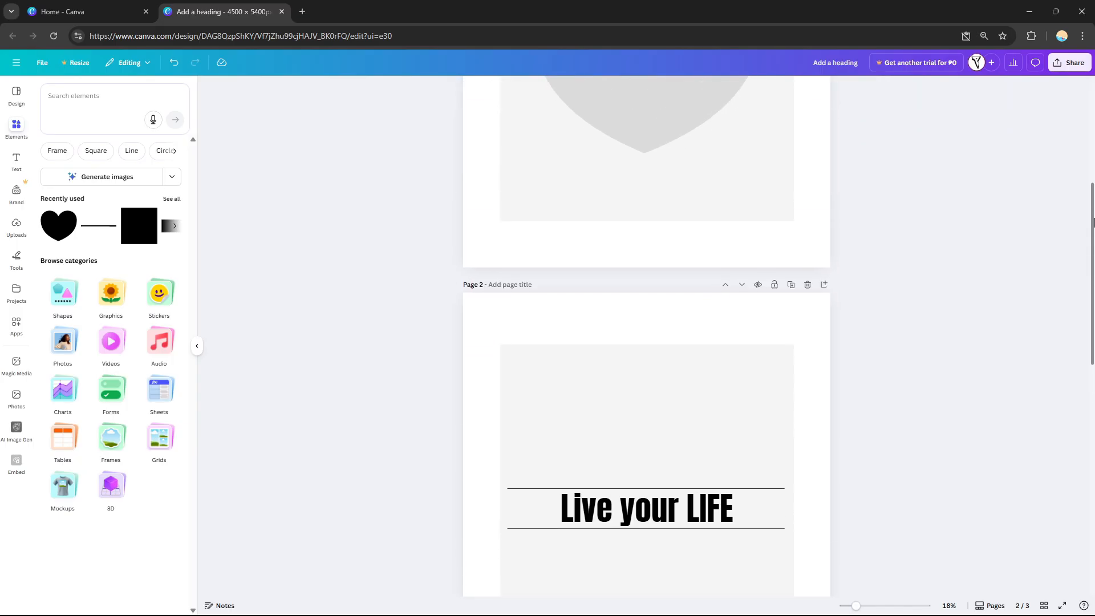
{"action": "left_click", "coordinate": [717, 393]}
{"action": "key", "text": "Delete"}
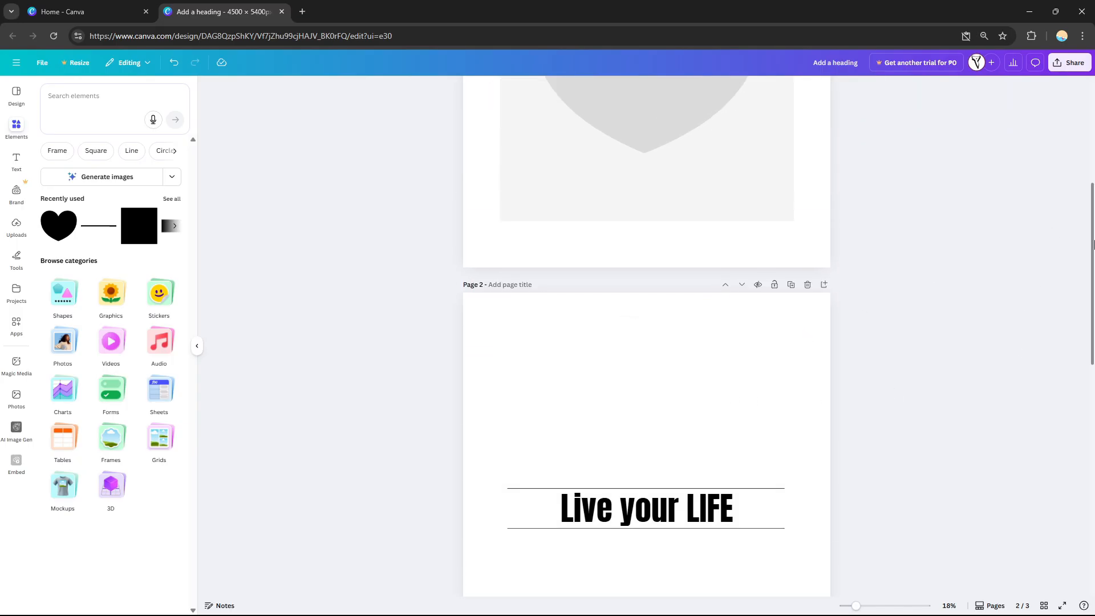
{"action": "scroll", "coordinate": [1061, 170], "scroll_direction": "up", "scroll_amount": 4}
{"action": "left_click", "coordinate": [727, 122]}
{"action": "key", "text": "Escape"}
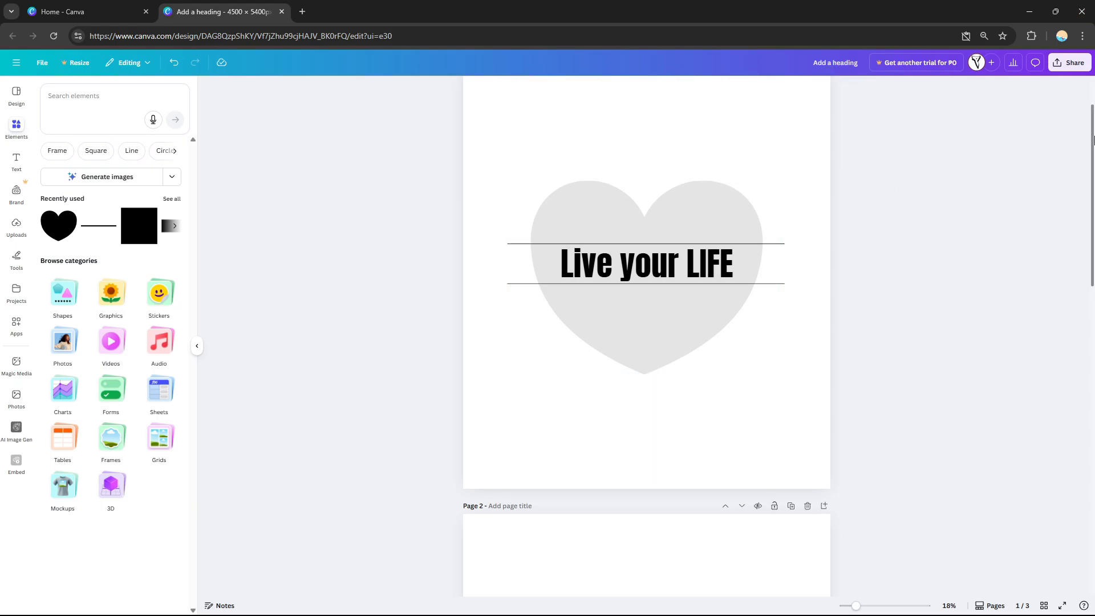
- Try to enable a transparent background for the PNG download of pages 1-3
{"action": "scroll", "coordinate": [1085, 155], "scroll_direction": "down", "scroll_amount": 1}
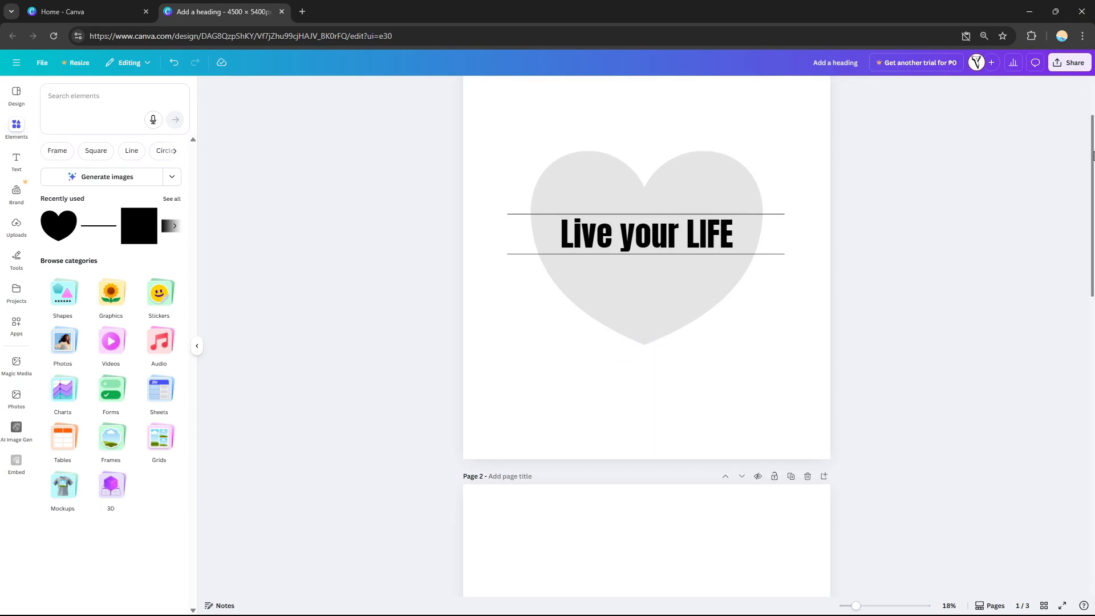
{"action": "left_click", "coordinate": [1070, 64]}
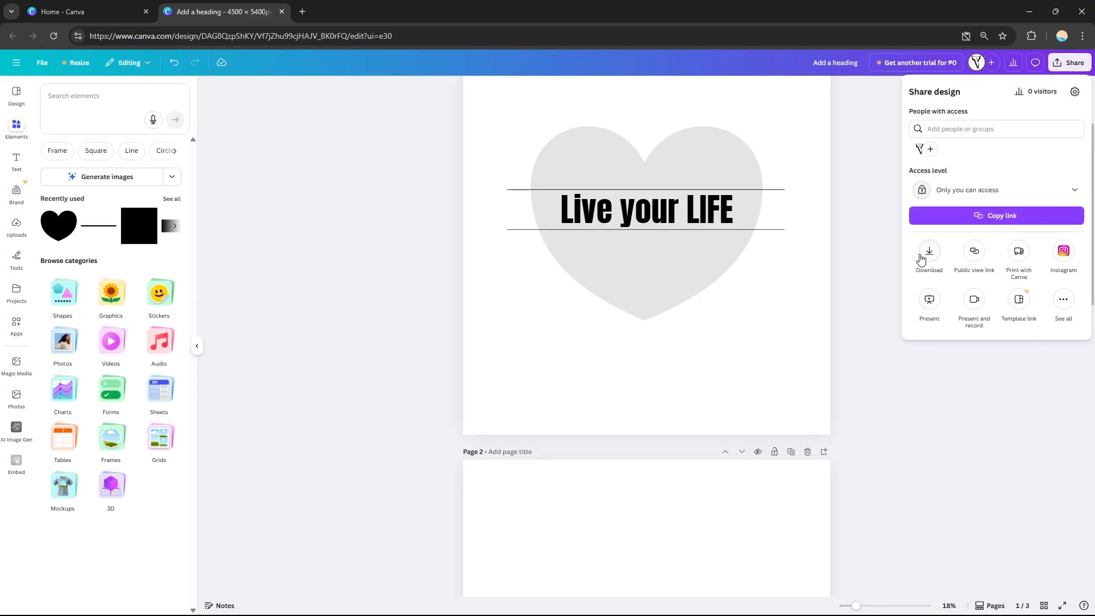
{"action": "left_click", "coordinate": [924, 253]}
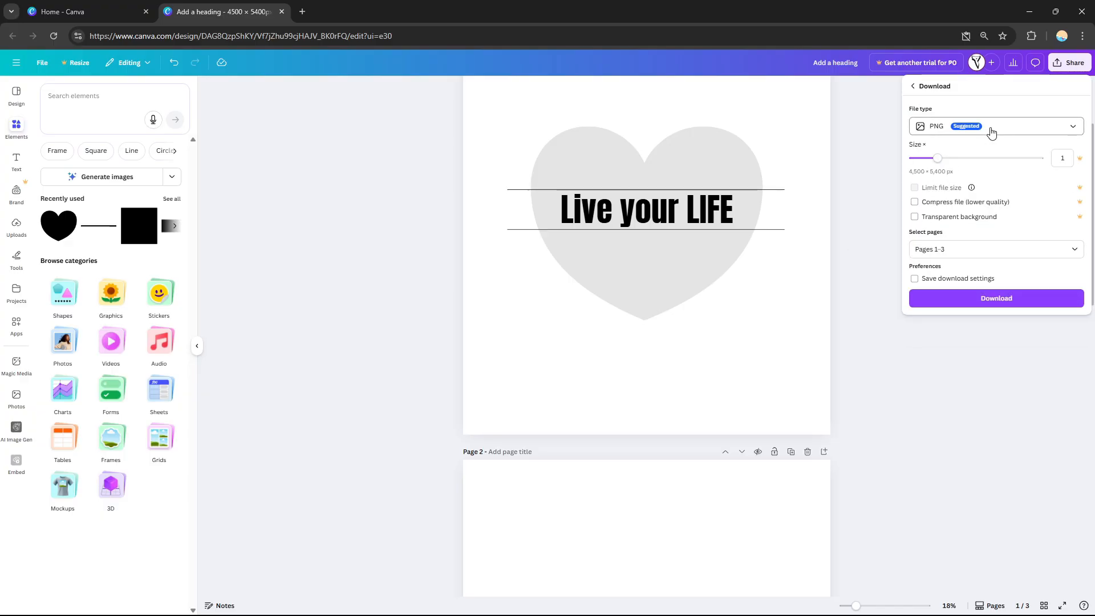
{"action": "left_click", "coordinate": [915, 217]}
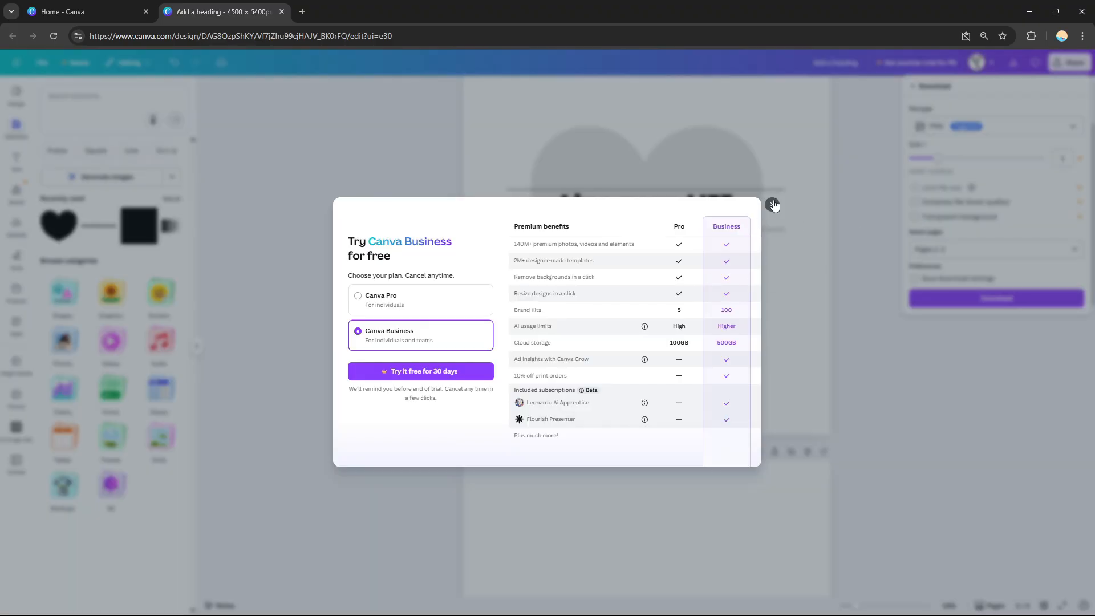
{"action": "left_click", "coordinate": [774, 206]}
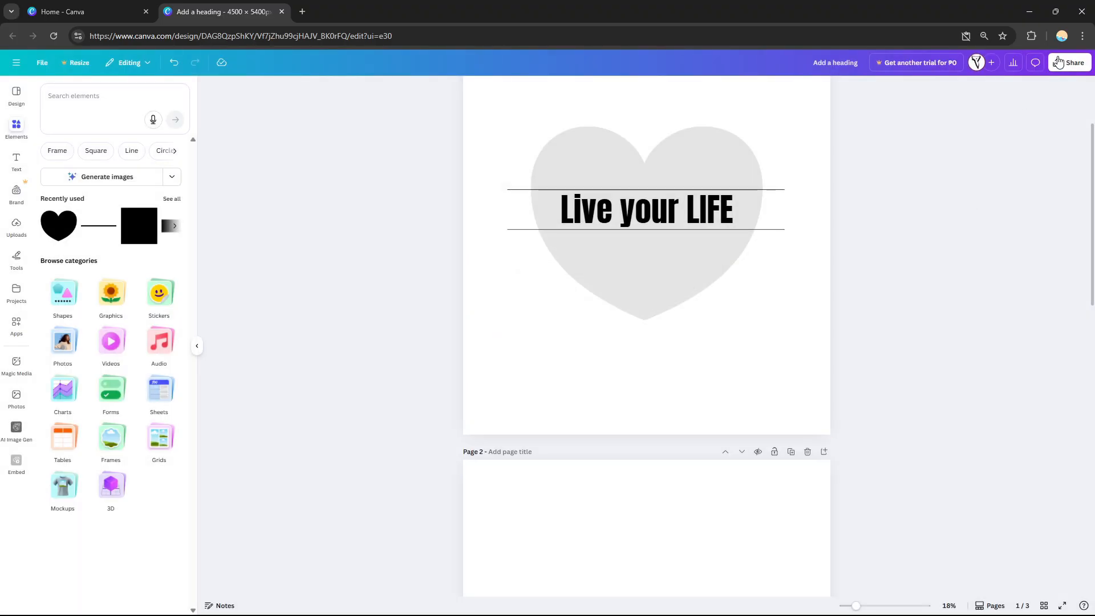
- Download pages 1-3 as PNG files
{"action": "left_click", "coordinate": [1059, 62]}
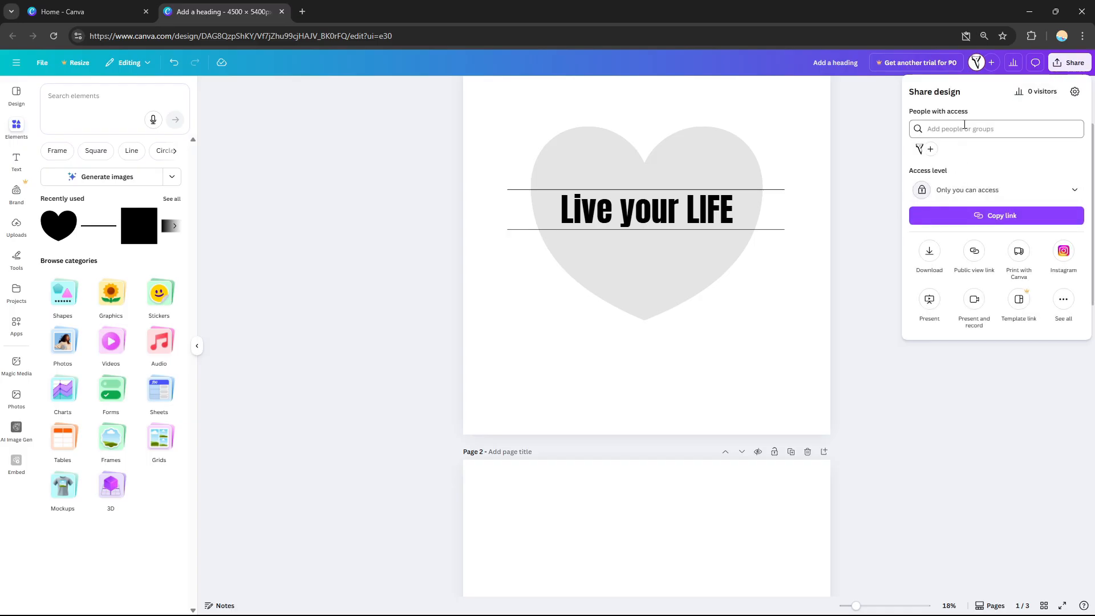
{"action": "left_click", "coordinate": [929, 251]}
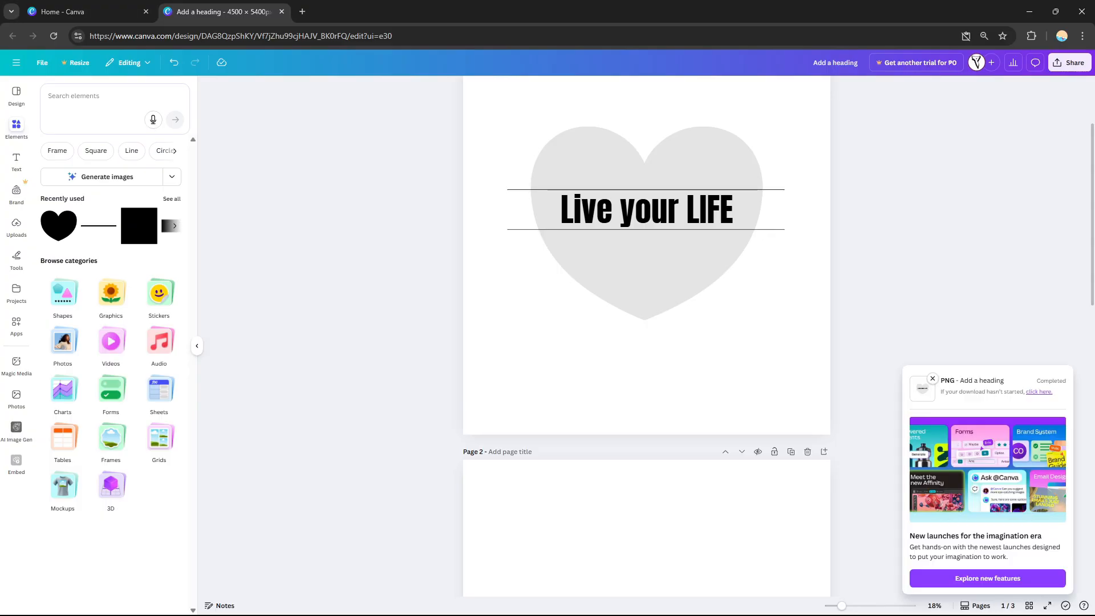
- Return from the Printify website to the Canva design and review its pages
{"action": "left_click_drag", "start_coordinate": [1093, 263], "coordinate": [1093, 515]}
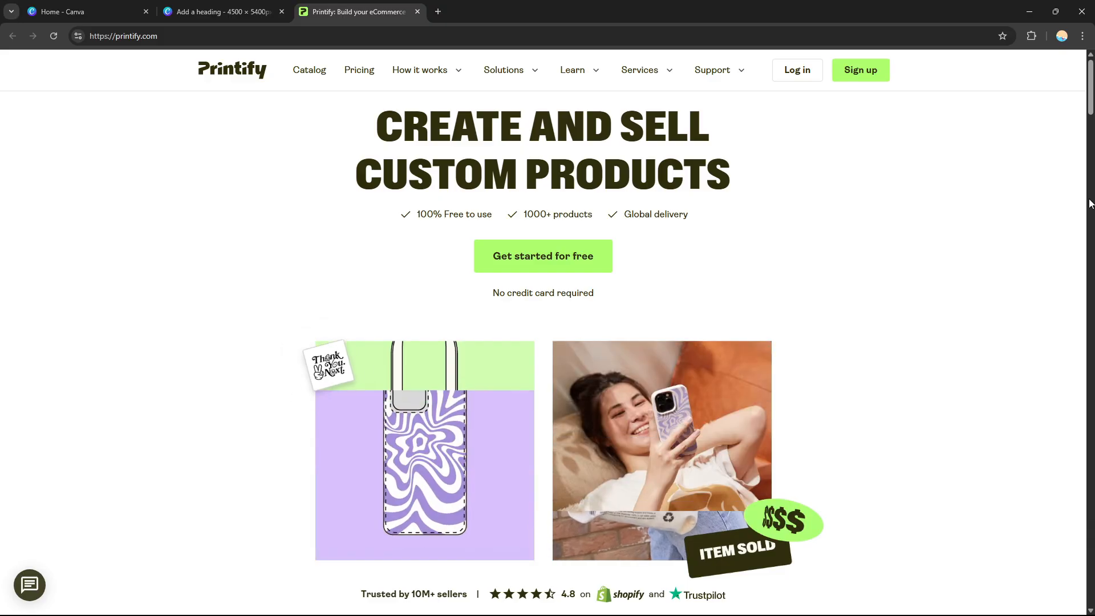
{"action": "left_click", "coordinate": [211, 8]}
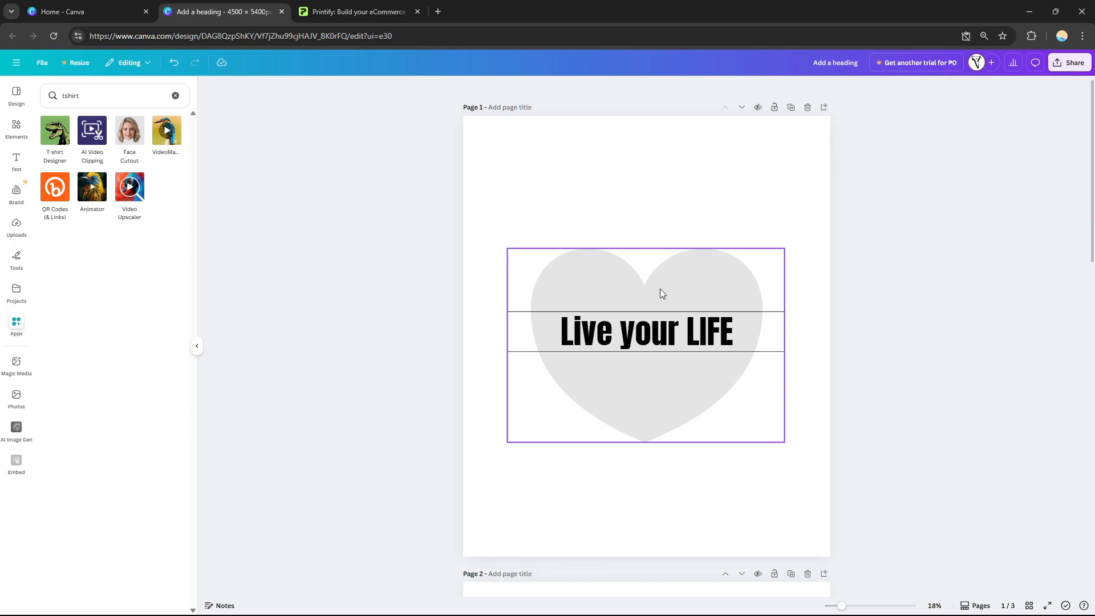
{"action": "left_click", "coordinate": [700, 284]}
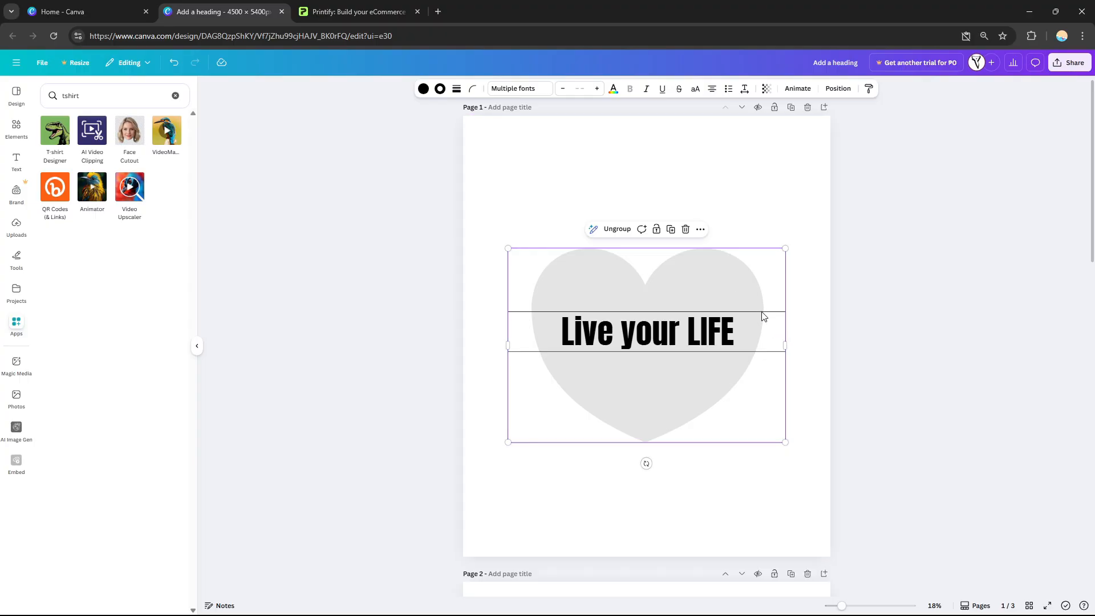
{"action": "left_click", "coordinate": [1059, 288]}
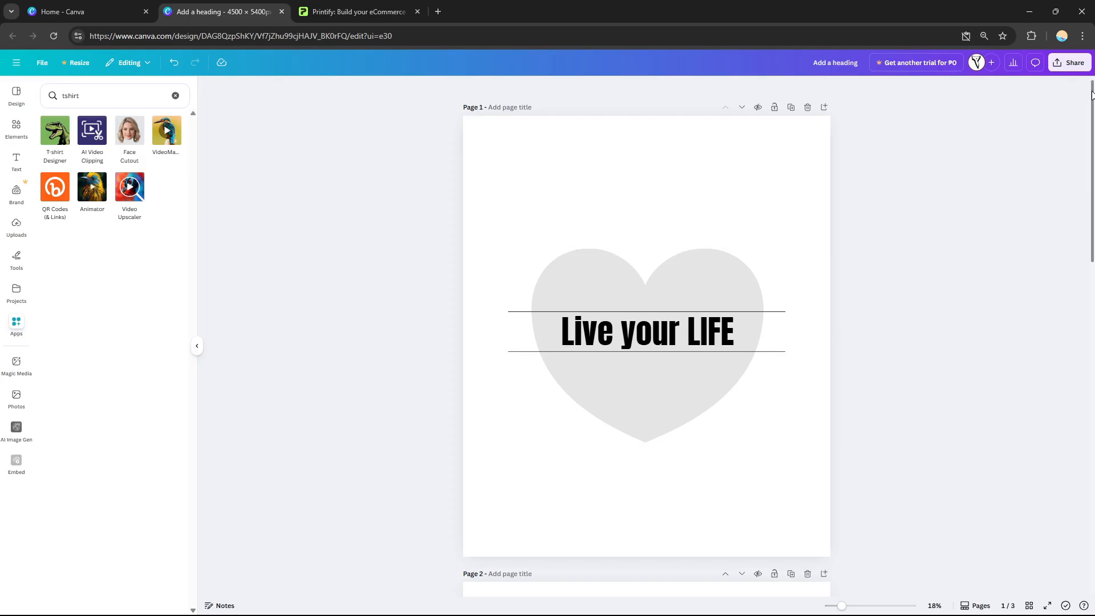
{"action": "scroll", "coordinate": [644, 285], "scroll_direction": "down", "scroll_amount": 8}
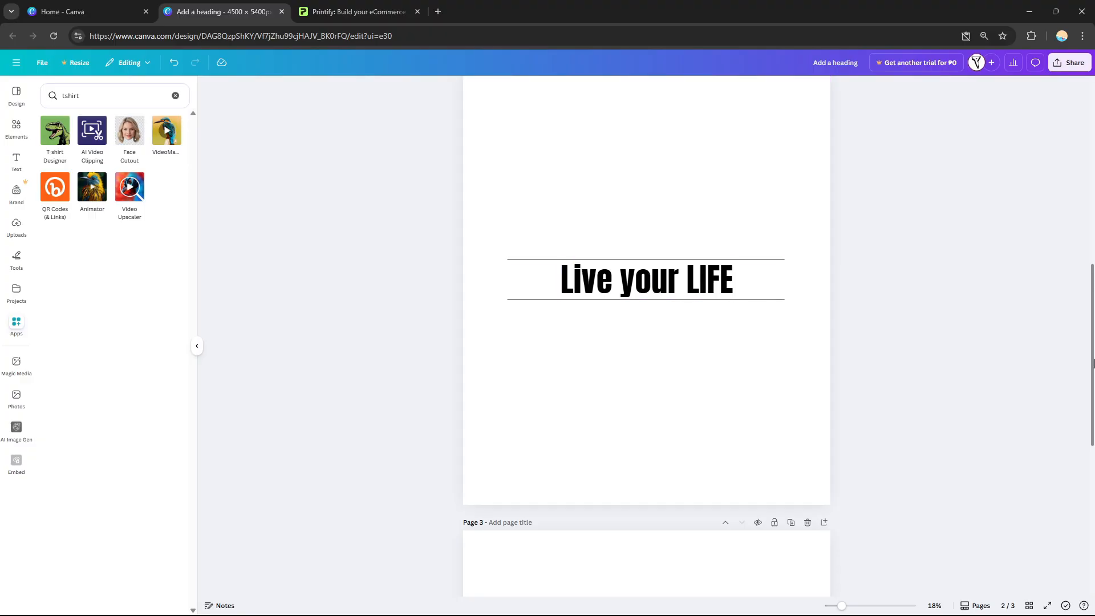
{"action": "left_click_drag", "start_coordinate": [1094, 363], "coordinate": [1093, 128]}
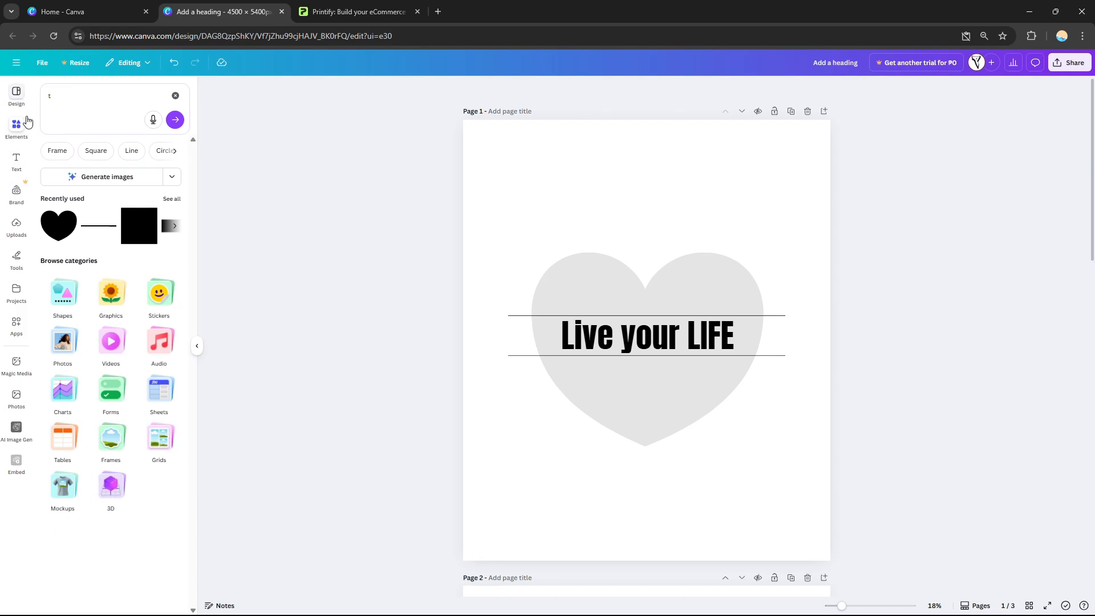
- Search the mockups for a shirt, insert the woman in a white T-shirt beside a green tree on page 1, and enlarge it
{"action": "left_click", "coordinate": [16, 131]}
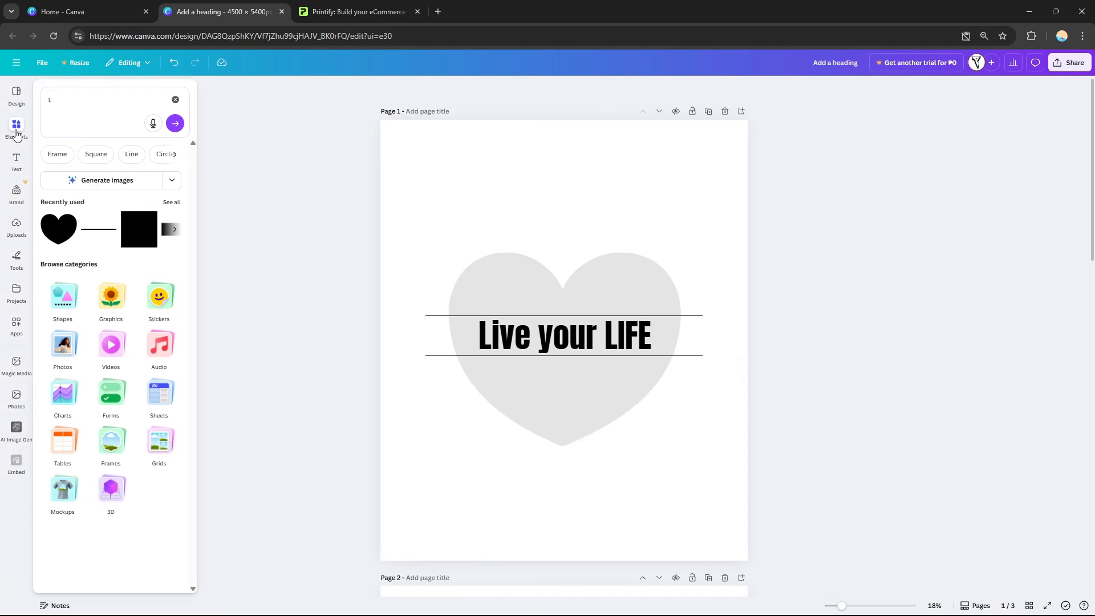
{"action": "left_click", "coordinate": [63, 488]}
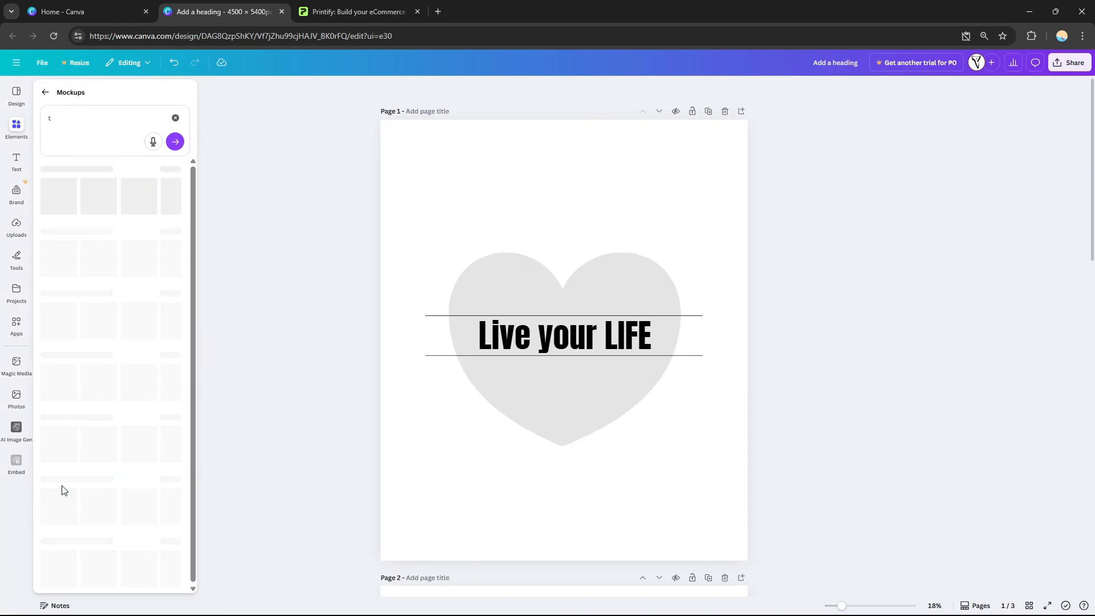
{"action": "left_click", "coordinate": [77, 123]}
{"action": "left_click", "coordinate": [85, 186]}
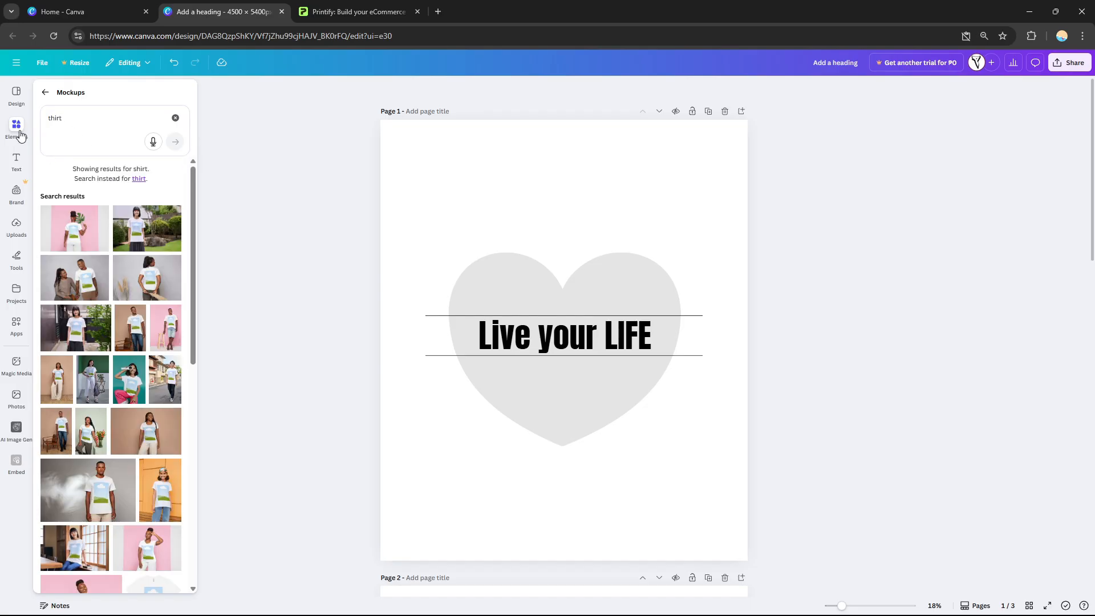
{"action": "left_click", "coordinate": [66, 338]}
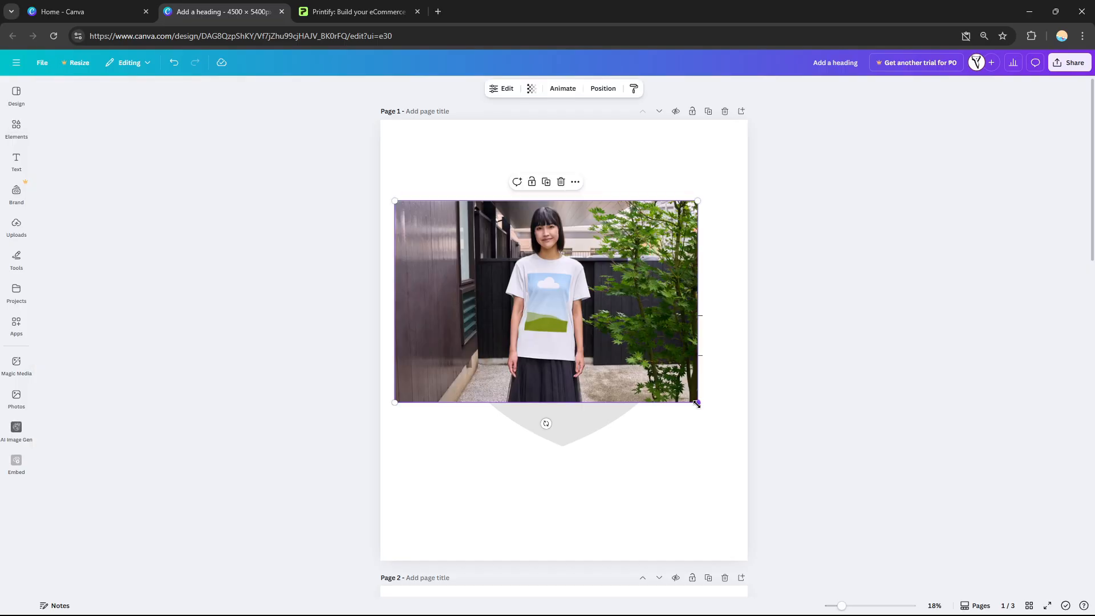
{"action": "left_click_drag", "start_coordinate": [697, 405], "coordinate": [738, 486]}
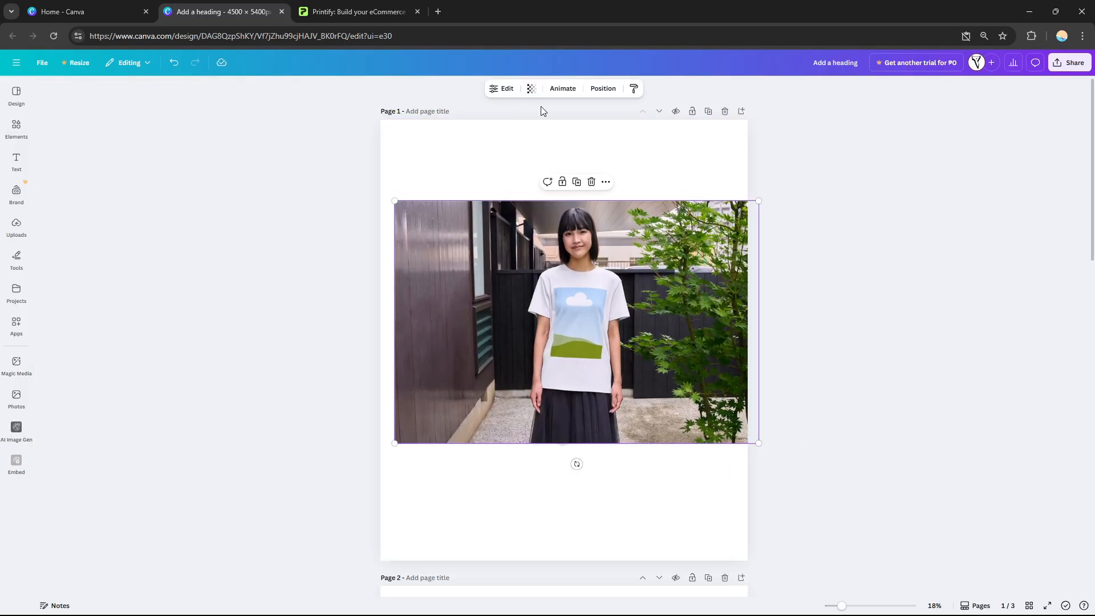
- Add a blank page after page 1 and move the T-shirt mockup onto it
{"action": "left_click", "coordinate": [741, 111]}
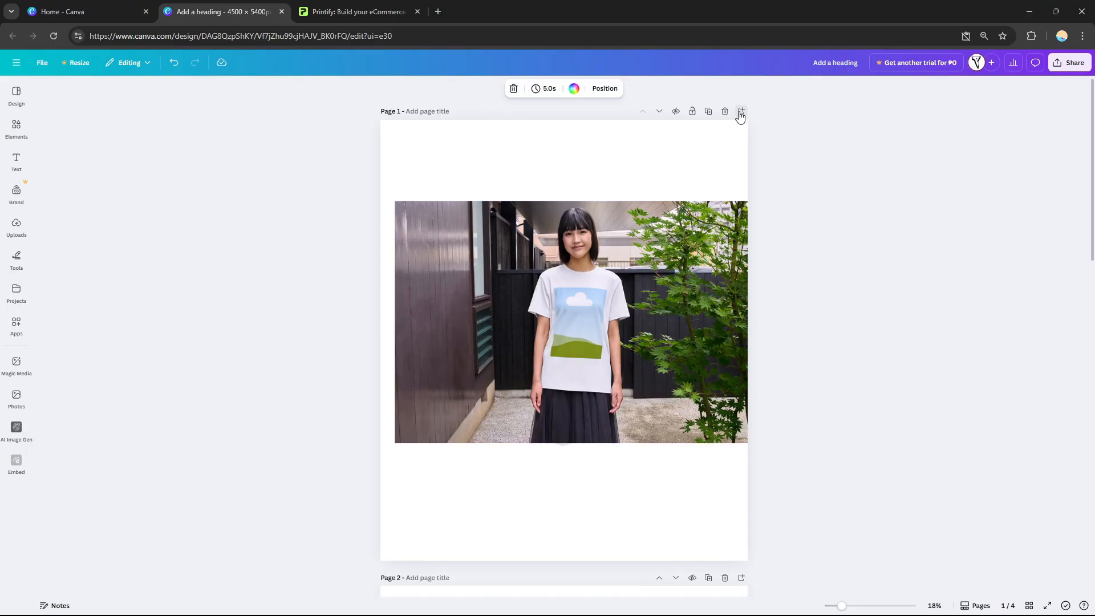
{"action": "scroll", "coordinate": [712, 166], "scroll_direction": "up", "scroll_amount": 4}
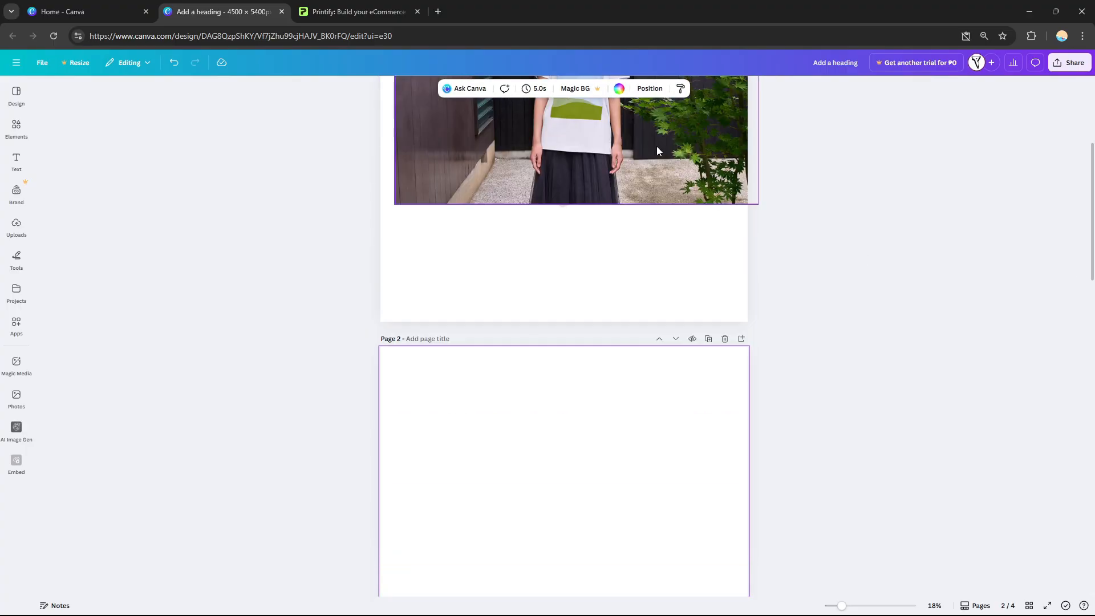
{"action": "left_click_drag", "start_coordinate": [656, 147], "coordinate": [639, 566]}
{"action": "scroll", "coordinate": [597, 325], "scroll_direction": "down", "scroll_amount": 4}
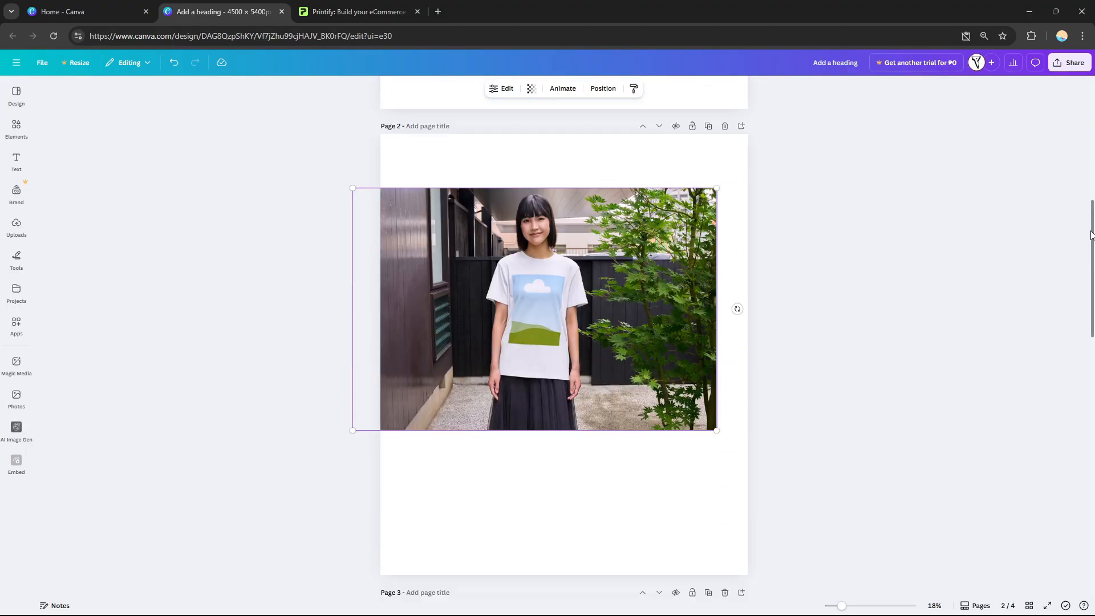
{"action": "left_click_drag", "start_coordinate": [597, 322], "coordinate": [606, 326]}
- Upload the three exported PNG images and place the text-only design on the mockup's T-shirt
{"action": "left_click", "coordinate": [16, 227]}
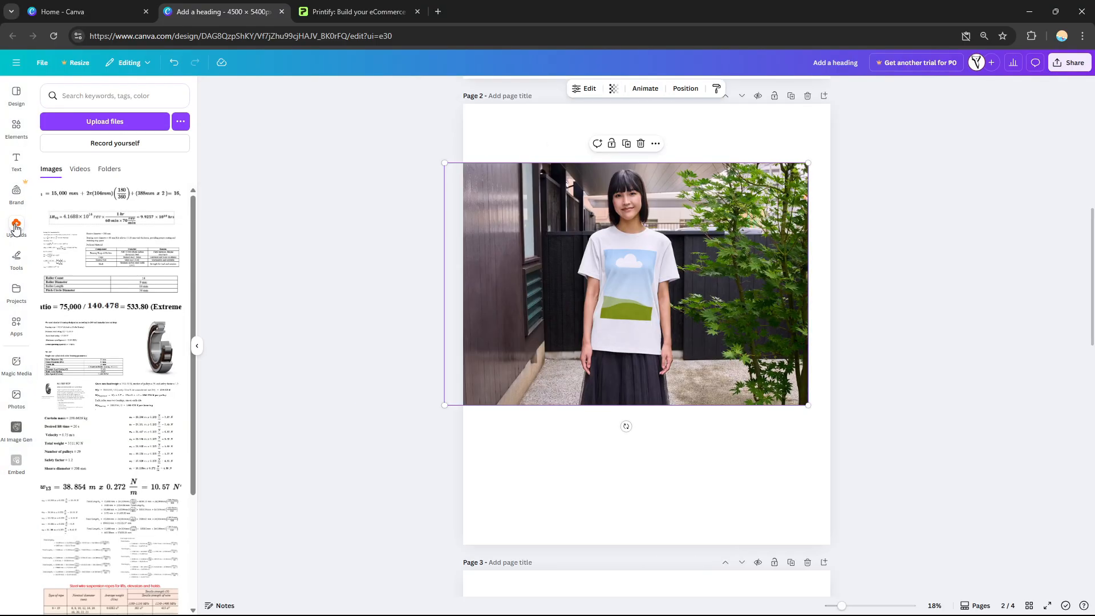
{"action": "left_click", "coordinate": [106, 126]}
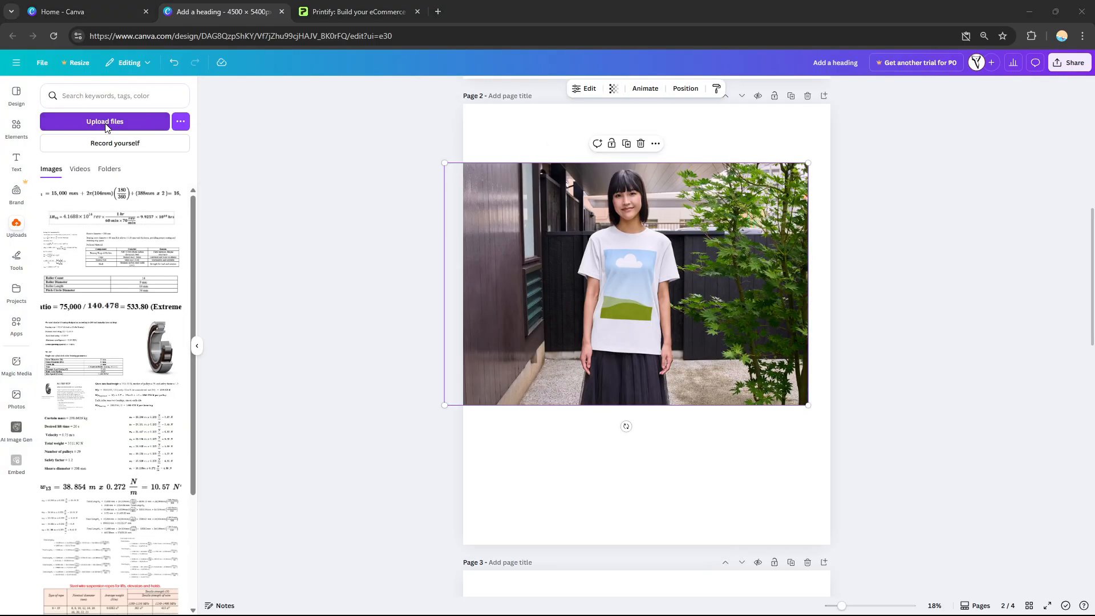
{"action": "left_click", "coordinate": [327, 463]}
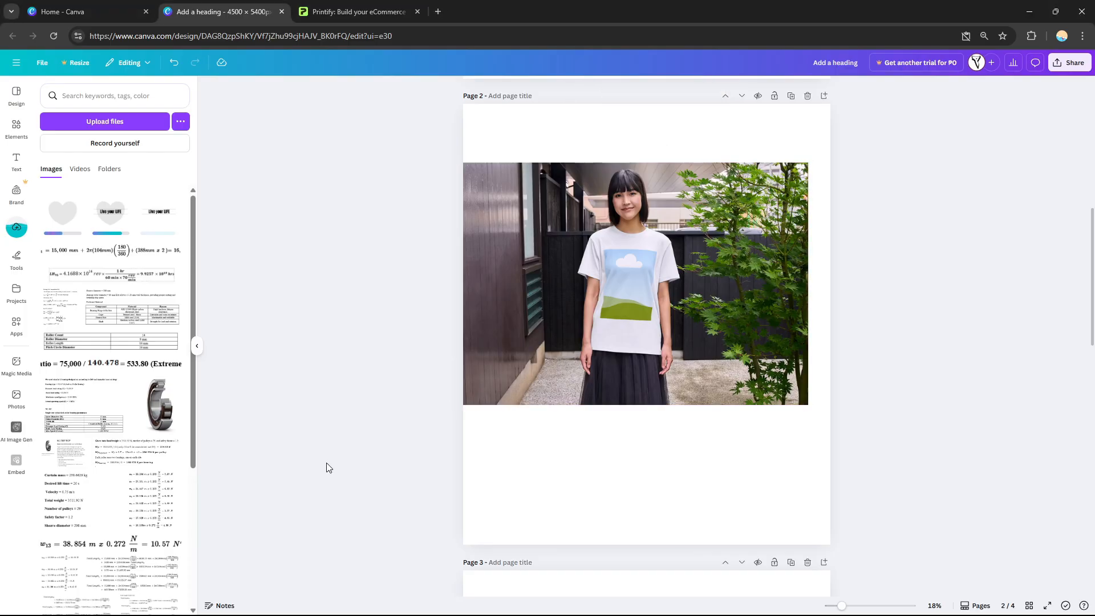
{"action": "left_click_drag", "start_coordinate": [160, 223], "coordinate": [632, 312]}
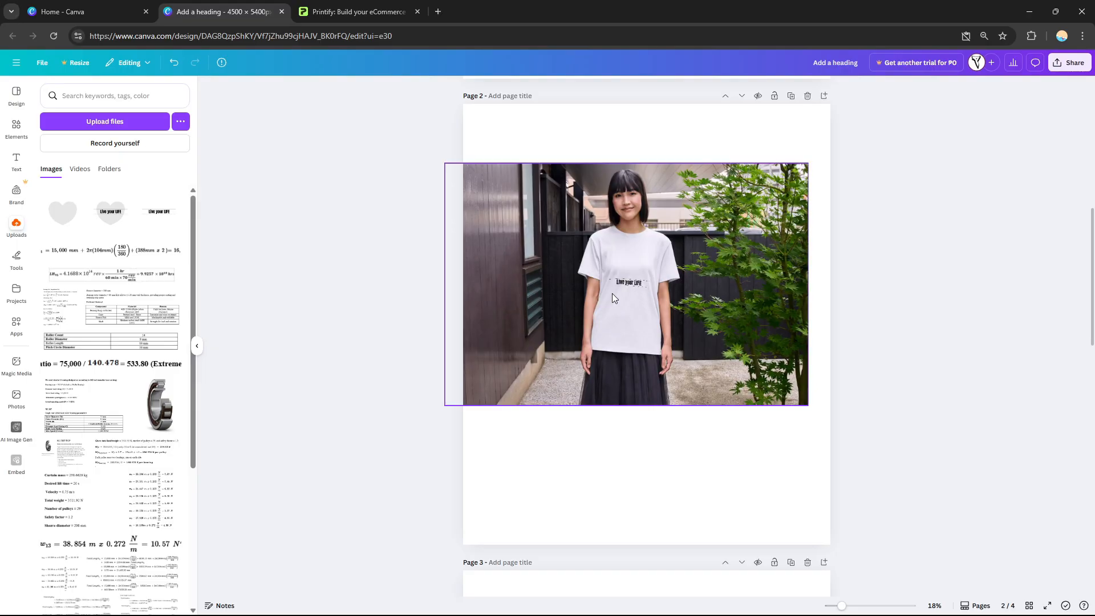
- Enlarge the T-shirt mockup past the width of page 2 and reposition it so the woman is roughly centred
{"action": "left_click", "coordinate": [673, 285]}
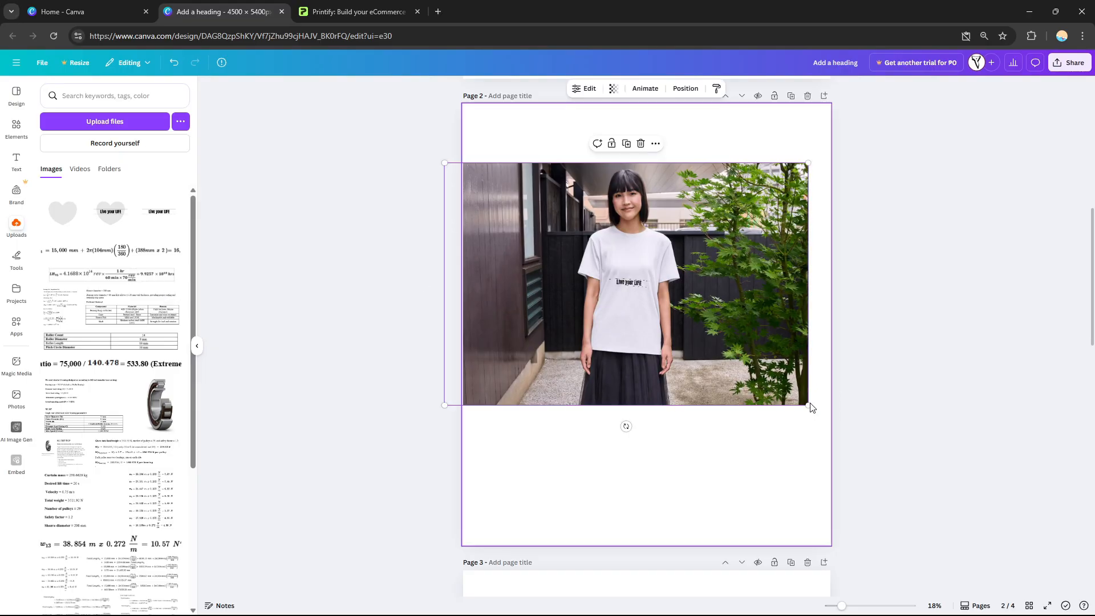
{"action": "left_click_drag", "start_coordinate": [808, 406], "coordinate": [1051, 566]}
{"action": "left_click_drag", "start_coordinate": [767, 381], "coordinate": [701, 355]}
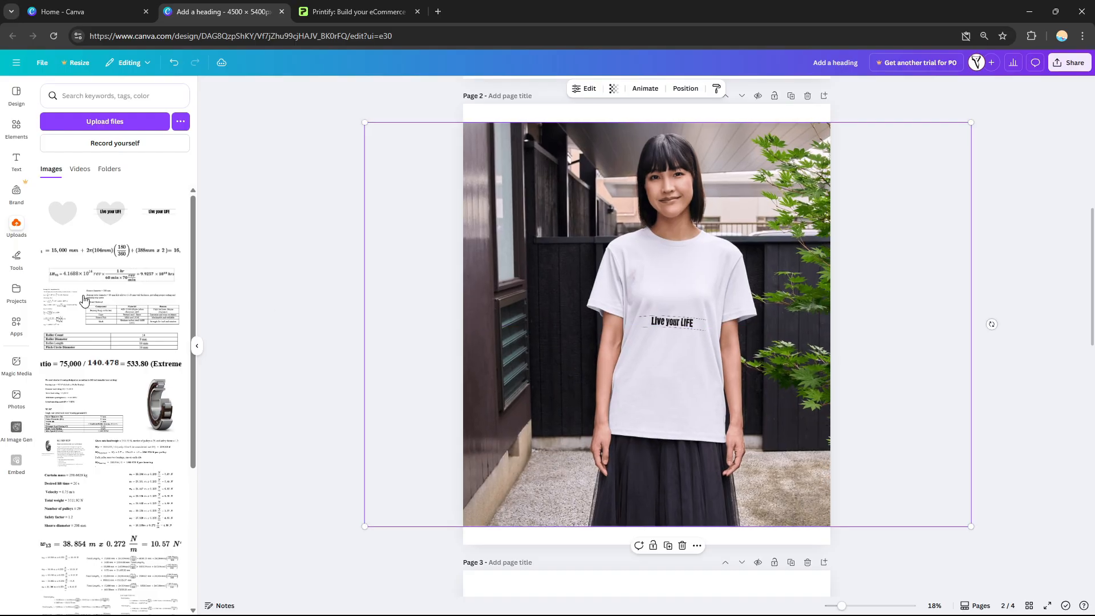
- Detach and delete the text-only image from the mockup, and put the uploaded heart-with-heading design on the T-shirt instead
{"action": "double_click", "coordinate": [691, 325]}
{"action": "right_click", "coordinate": [686, 325]}
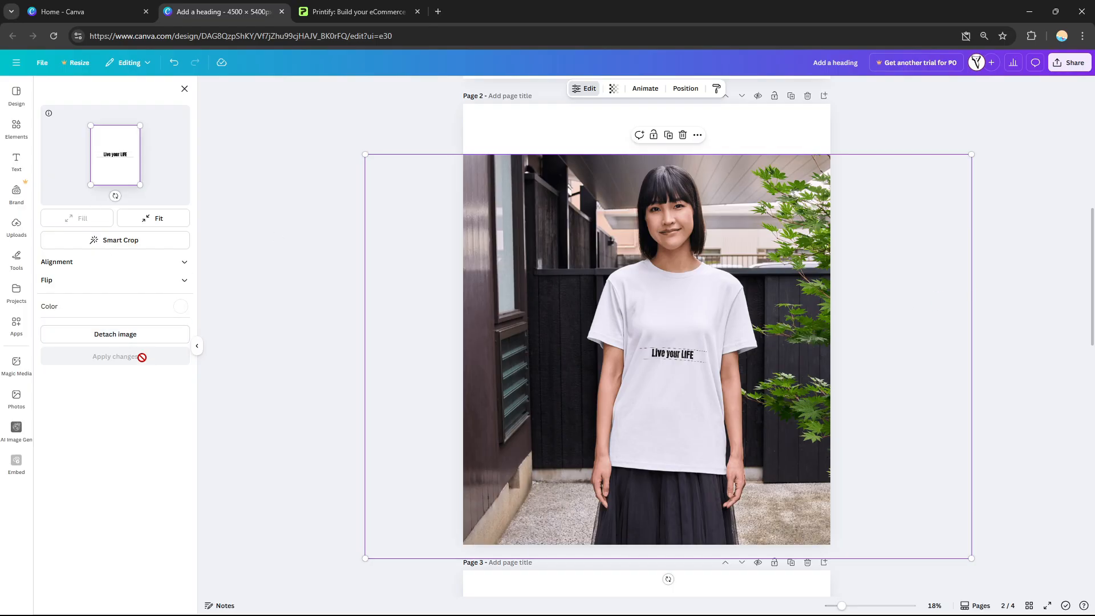
{"action": "left_click", "coordinate": [124, 336]}
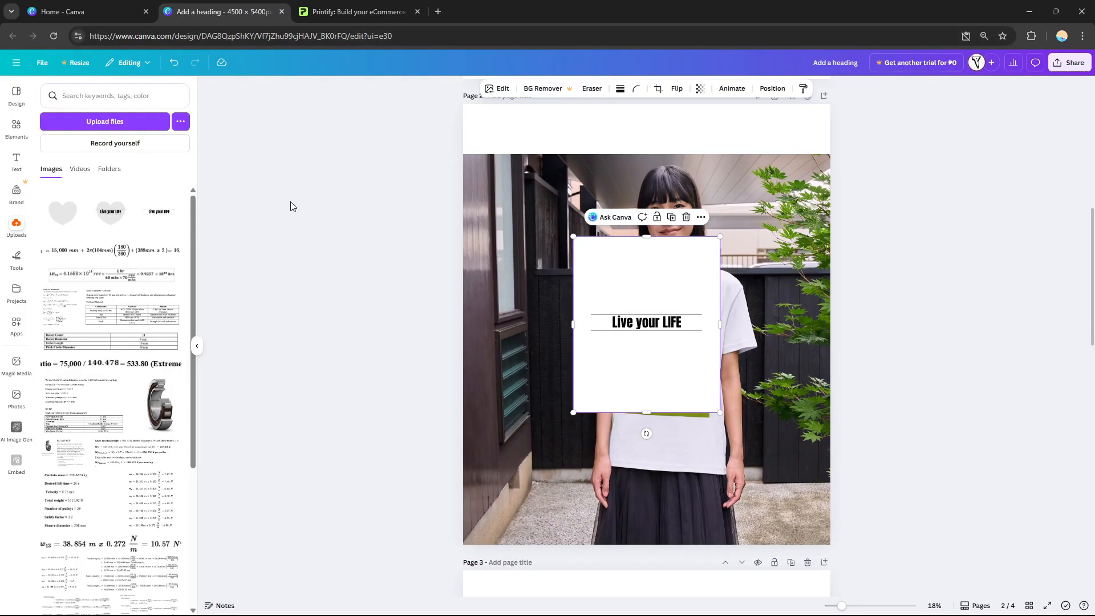
{"action": "left_click", "coordinate": [687, 219]}
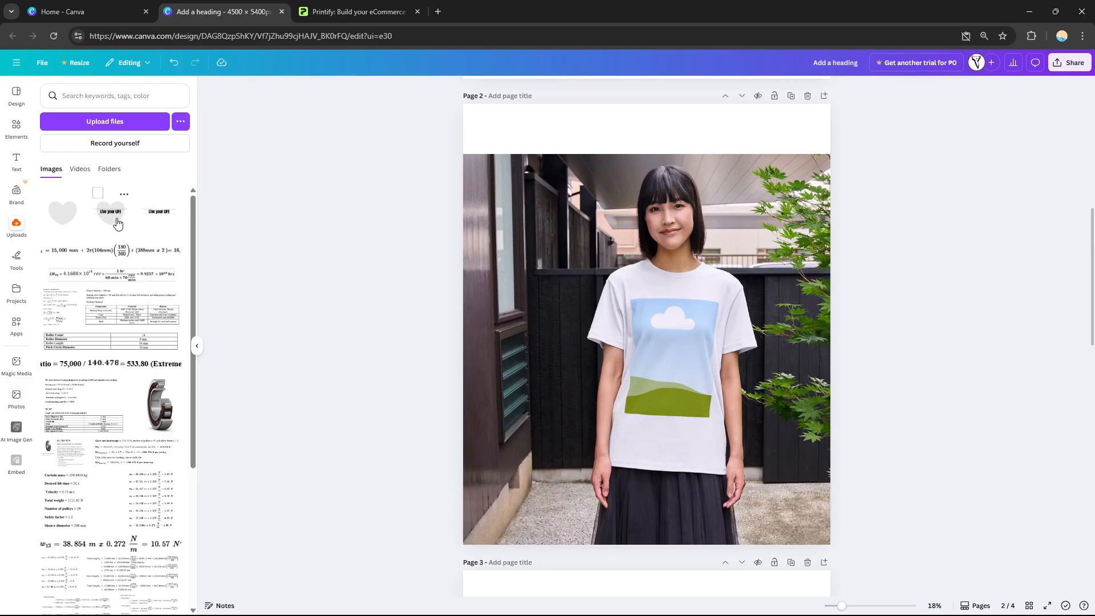
{"action": "left_click_drag", "start_coordinate": [110, 212], "coordinate": [672, 353]}
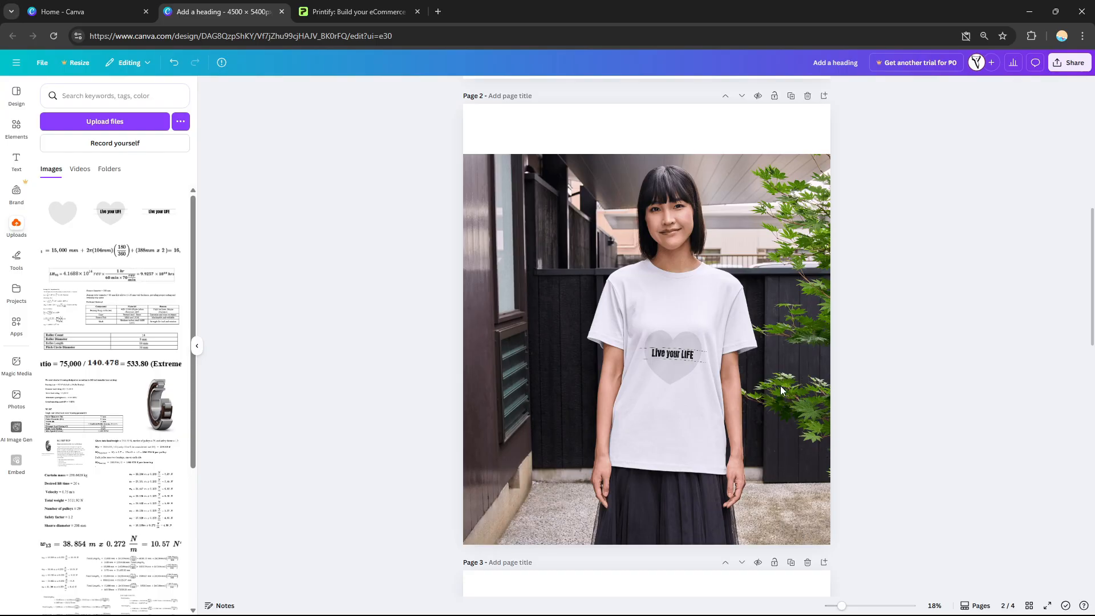
{"action": "mouse_move", "coordinate": [1093, 309]}
{"action": "left_mouse_down"}
{"action": "mouse_move", "coordinate": [1093, 288]}
{"action": "mouse_move", "coordinate": [1093, 314]}
{"action": "left_mouse_up"}
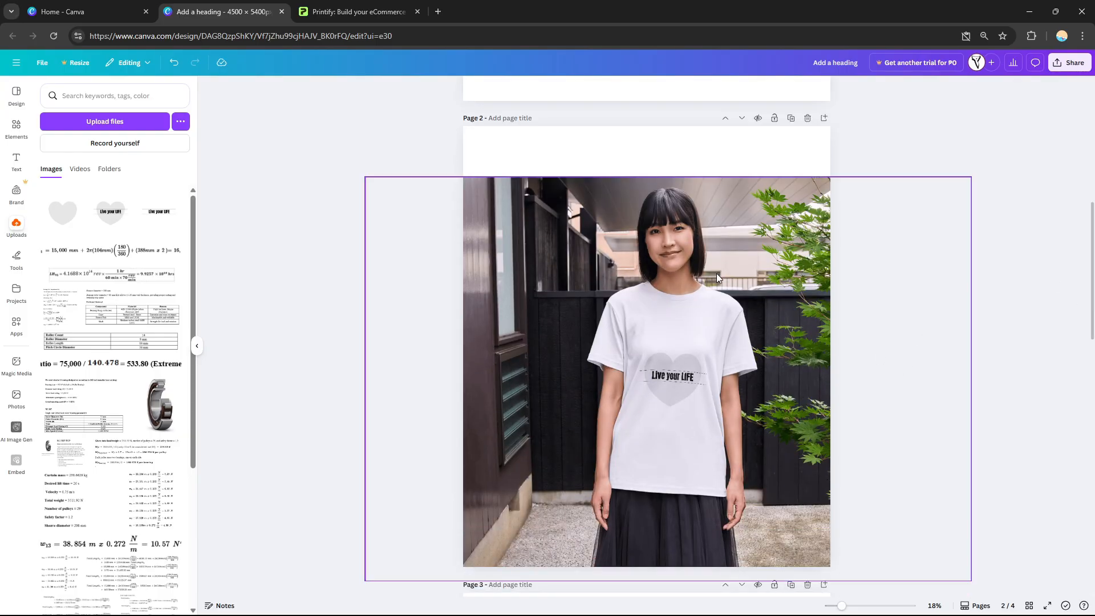